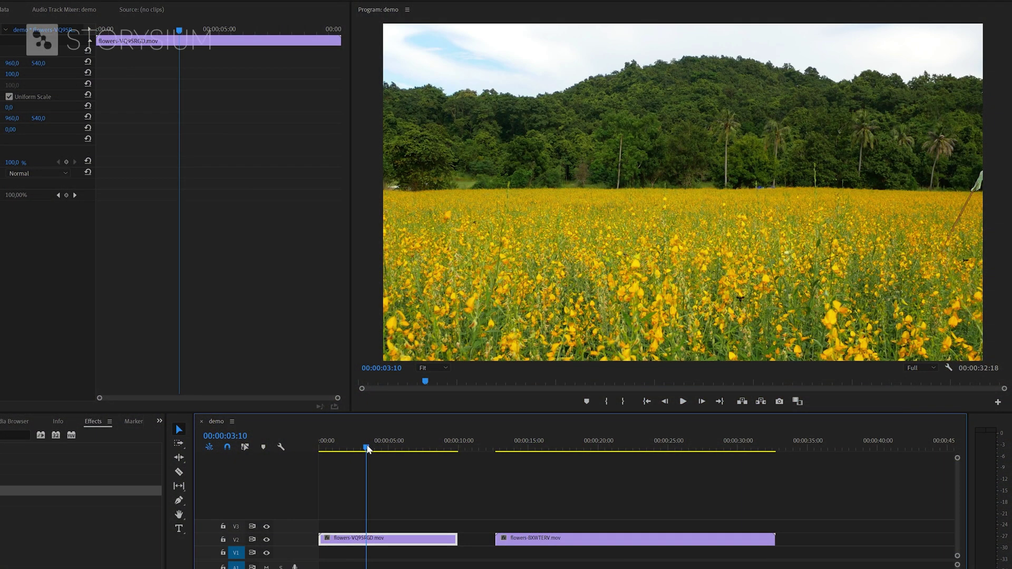
Search the effects for 'leave' and apply Leave Color to the first flowers clip.
{"action": "left_click_drag", "start_coordinate": [372, 447], "coordinate": [415, 455]}
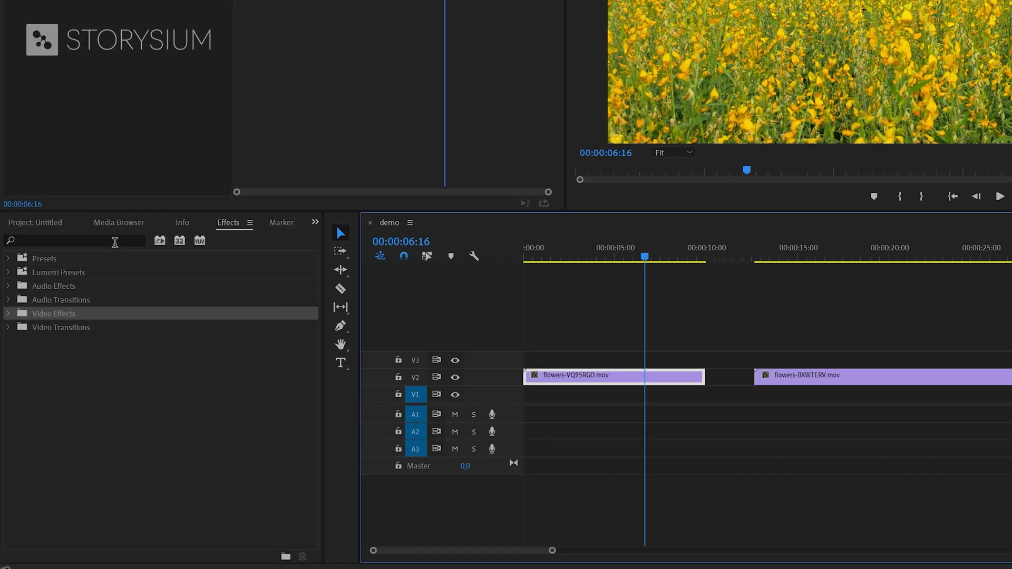
{"action": "left_click", "coordinate": [9, 436]}
{"action": "type", "text": "leave"}
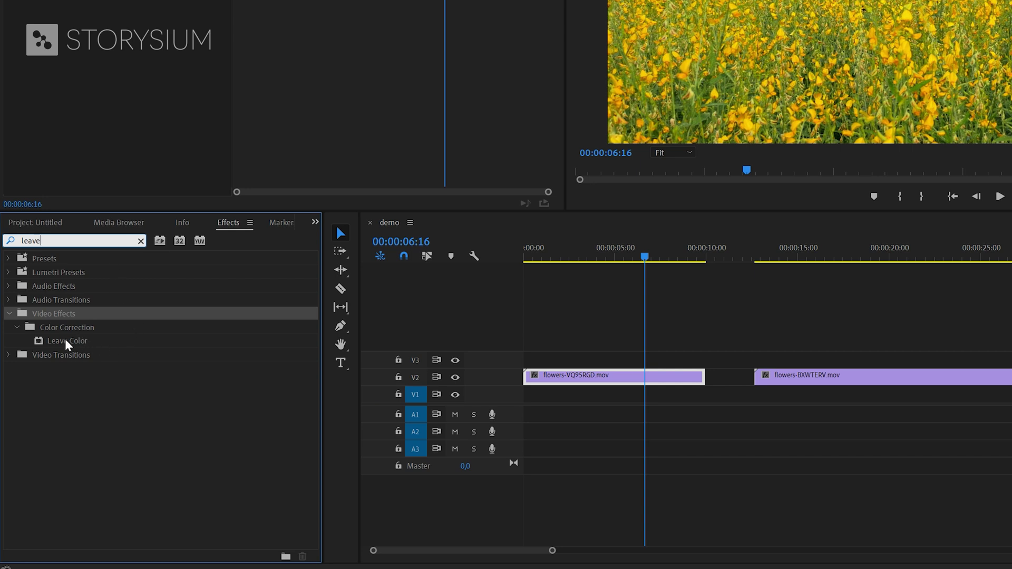
{"action": "left_click_drag", "start_coordinate": [76, 343], "coordinate": [628, 373]}
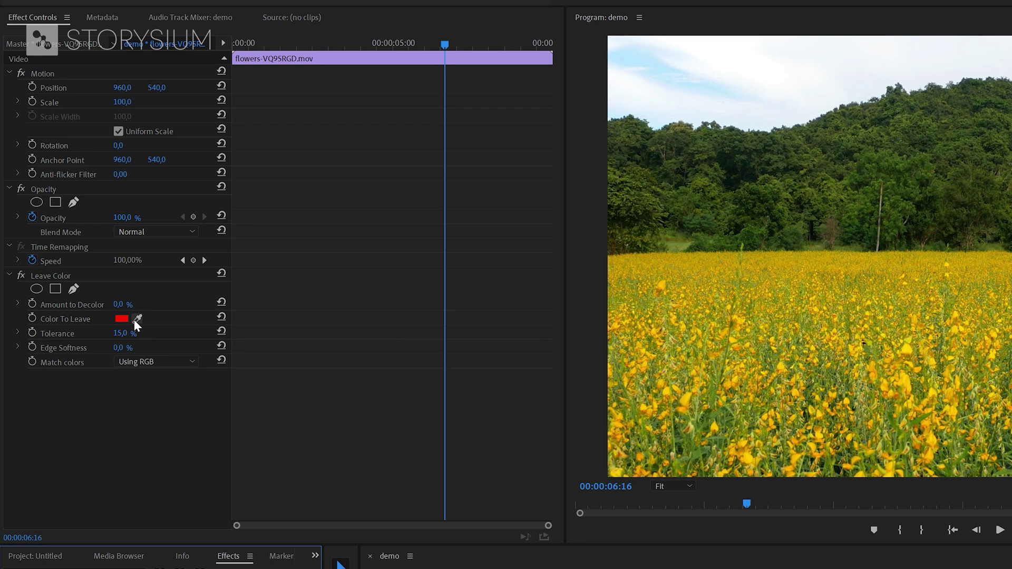
Keep the yellow flowers' colour, with Amount to Decolor 75% and Tolerance 24%.
{"action": "left_click", "coordinate": [136, 319]}
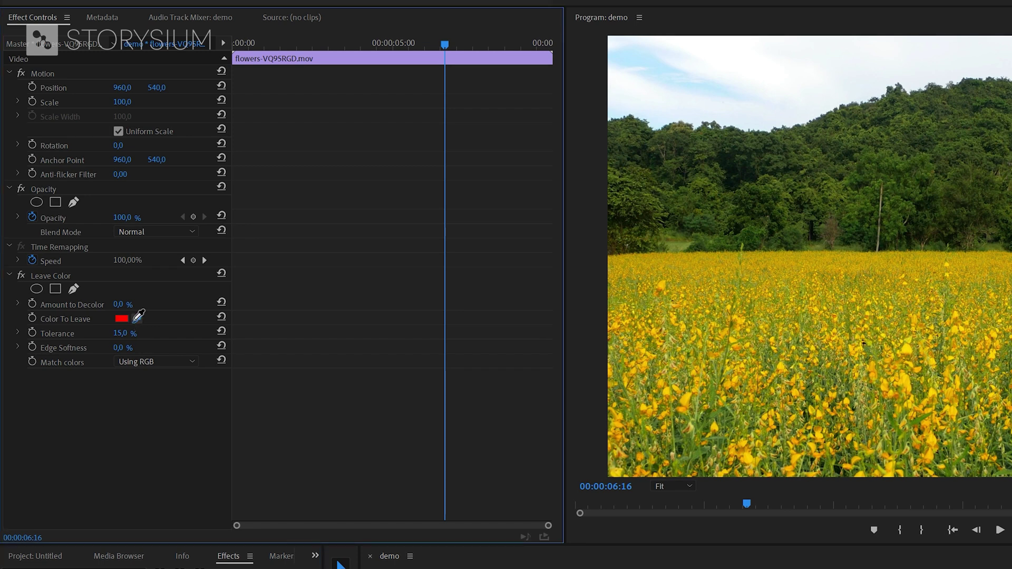
{"action": "left_click", "coordinate": [686, 399]}
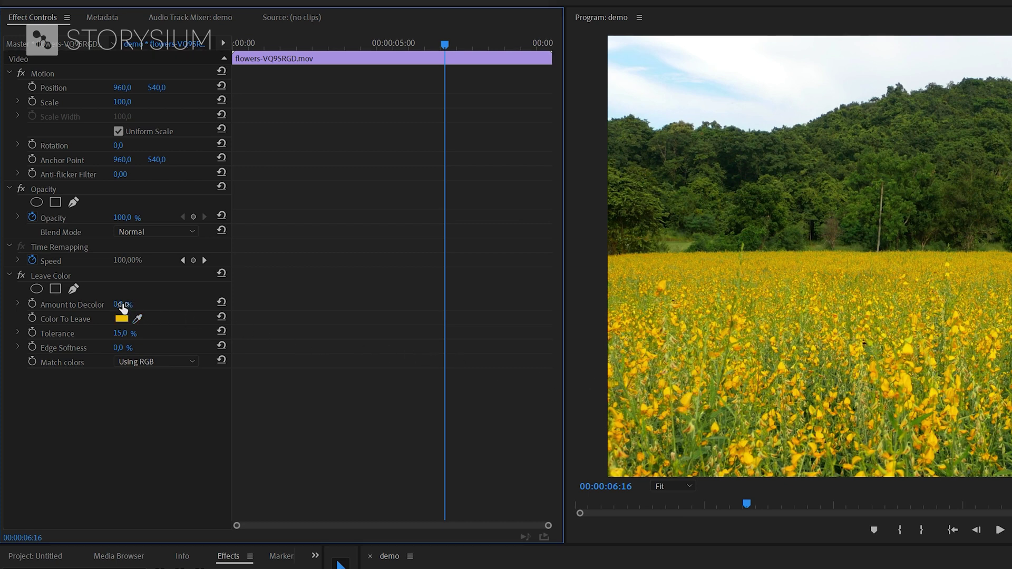
{"action": "left_click_drag", "start_coordinate": [122, 309], "coordinate": [113, 334]}
Select only the Leave Color effect in Effect Controls, leaving Motion and Opacity unselected.
{"action": "left_click", "coordinate": [69, 277]}
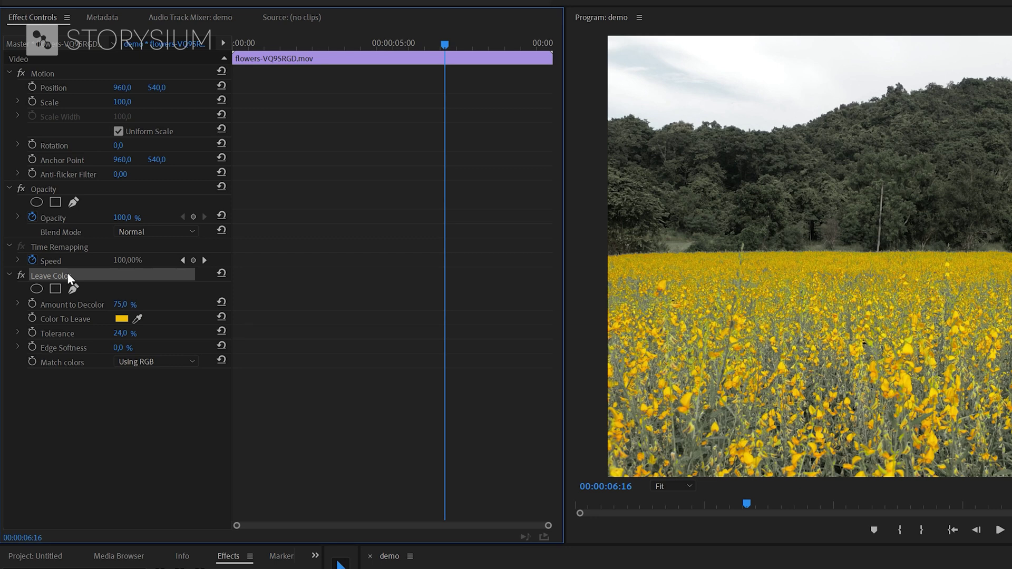
{"action": "left_click", "coordinate": [43, 190], "text": "ctrl"}
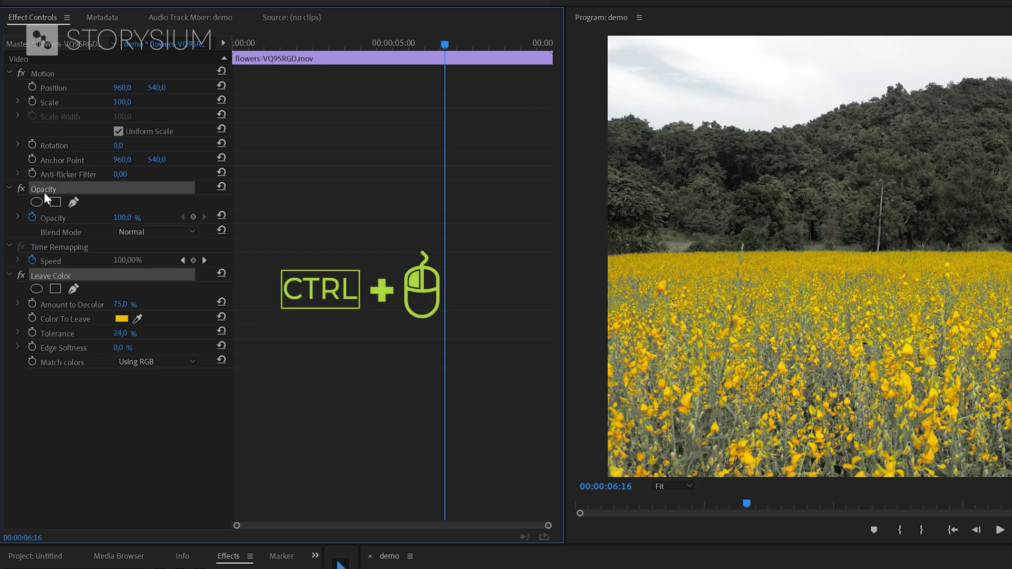
{"action": "left_click", "coordinate": [47, 74], "text": "ctrl"}
{"action": "left_click", "coordinate": [46, 74], "text": "ctrl"}
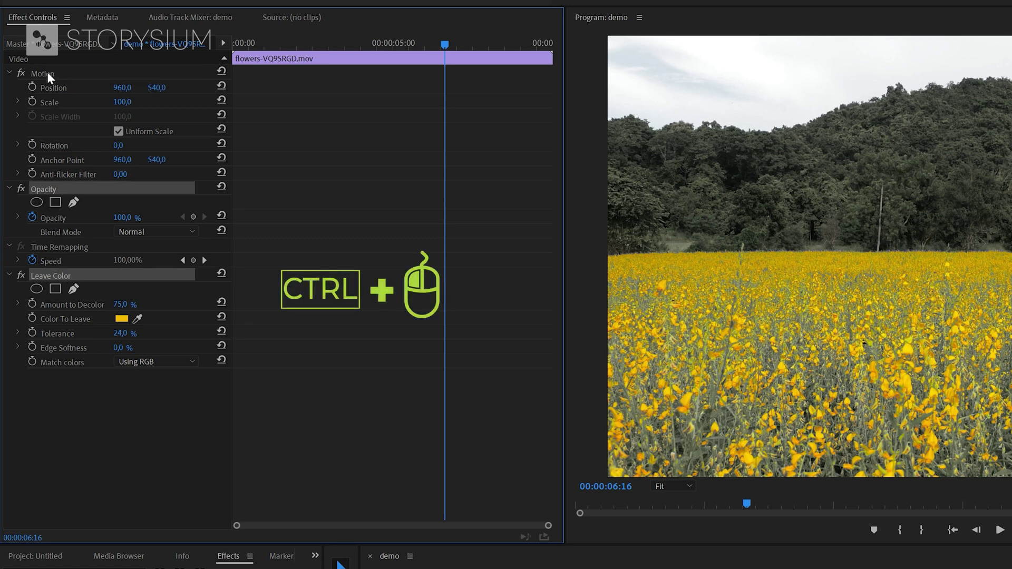
{"action": "left_click", "coordinate": [46, 186], "text": "ctrl"}
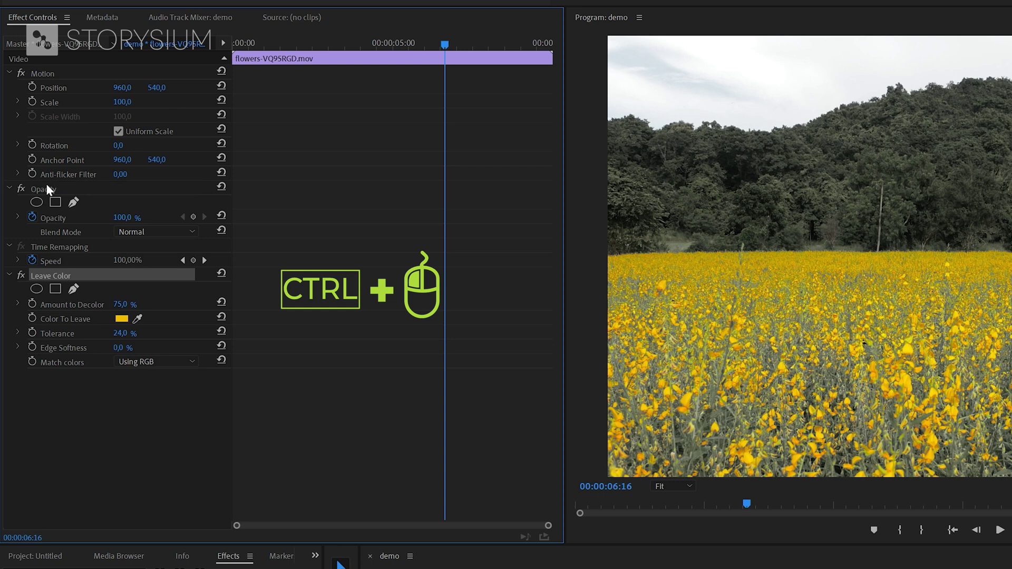
Save Leave Color as a preset named 'My own Leave Color Preset', described 'My color preset'.
{"action": "right_click", "coordinate": [55, 276]}
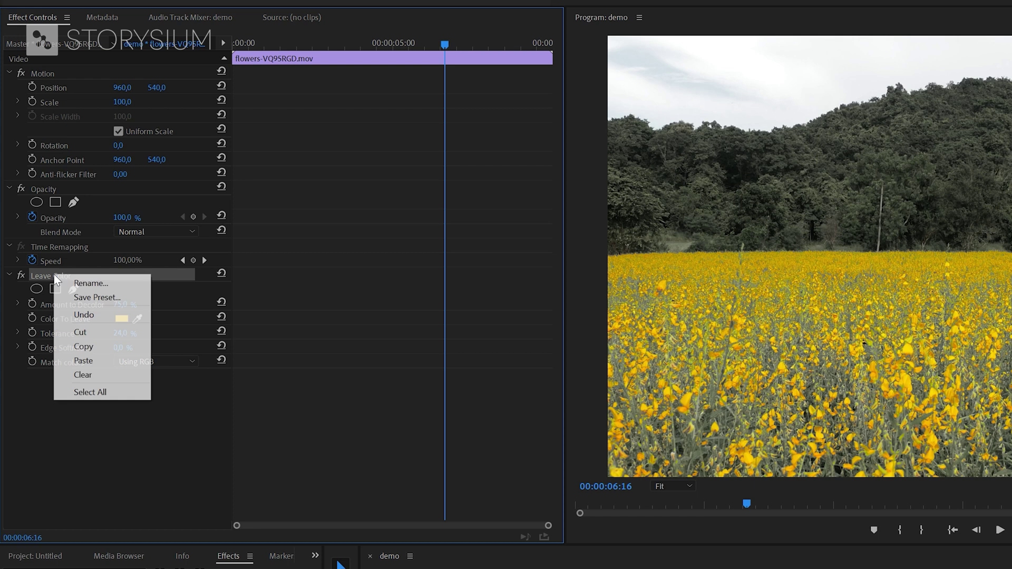
{"action": "left_click", "coordinate": [104, 298]}
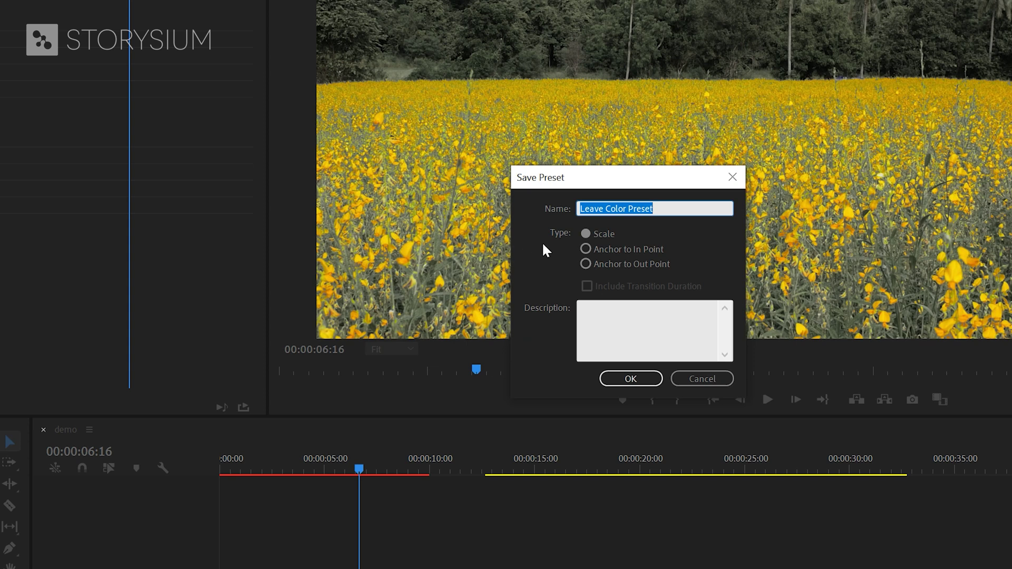
{"action": "left_click", "coordinate": [682, 204]}
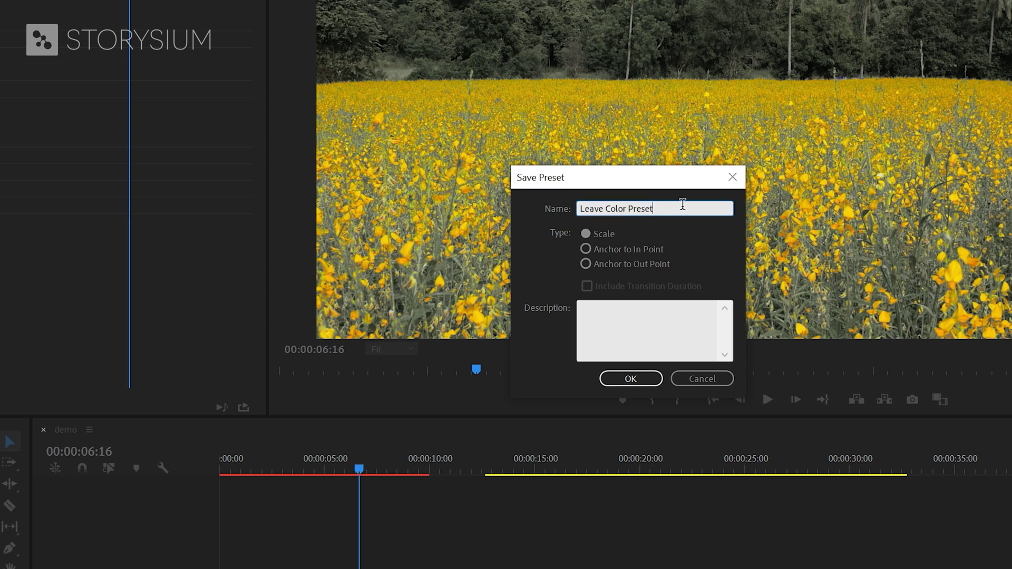
{"action": "left_click_drag", "start_coordinate": [683, 205], "coordinate": [573, 211]}
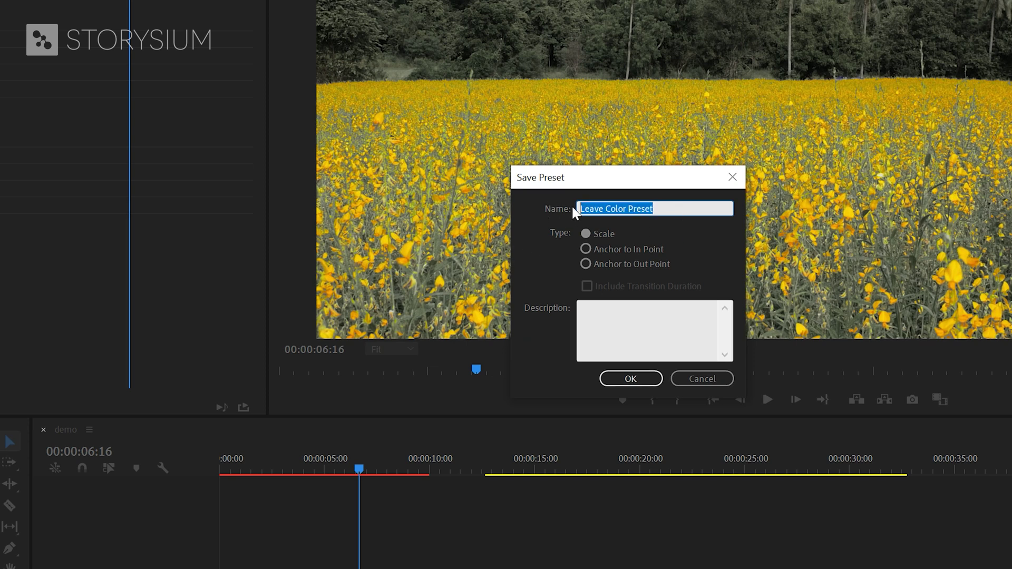
{"action": "key", "text": "Home"}
{"action": "type", "text": "My o"}
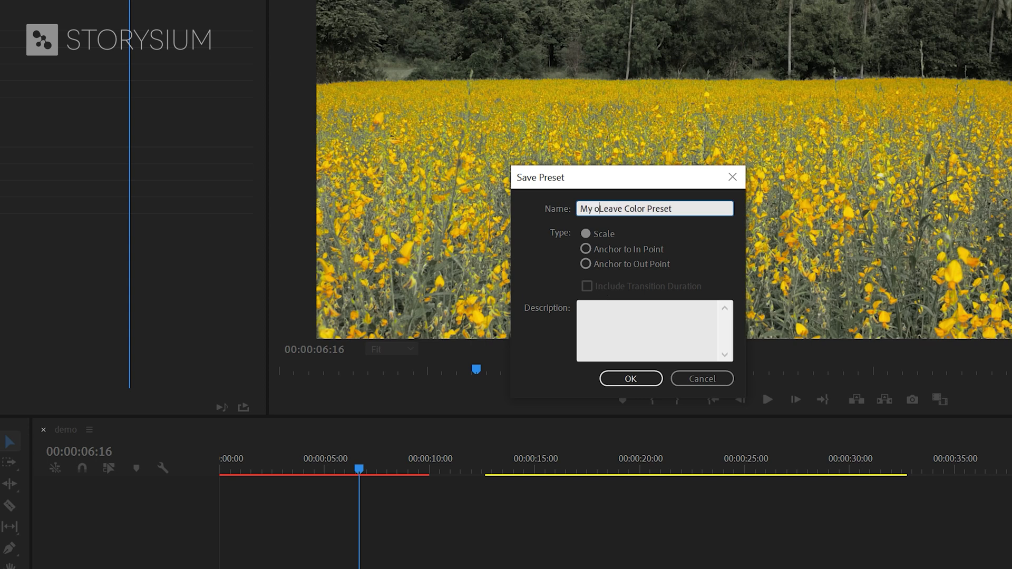
{"action": "type", "text": "wn"}
{"action": "left_click", "coordinate": [592, 310]}
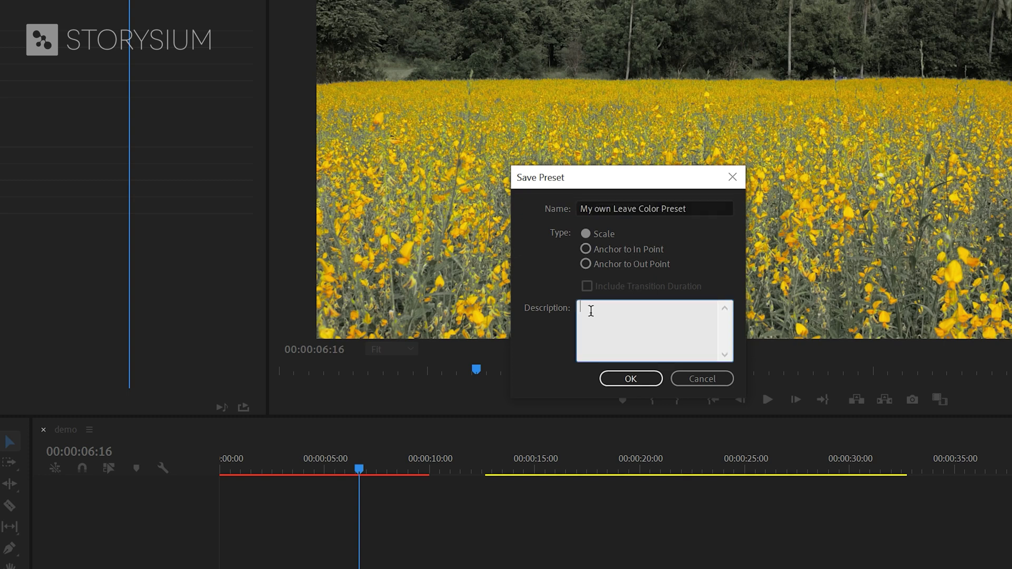
{"action": "type", "text": "My color preset"}
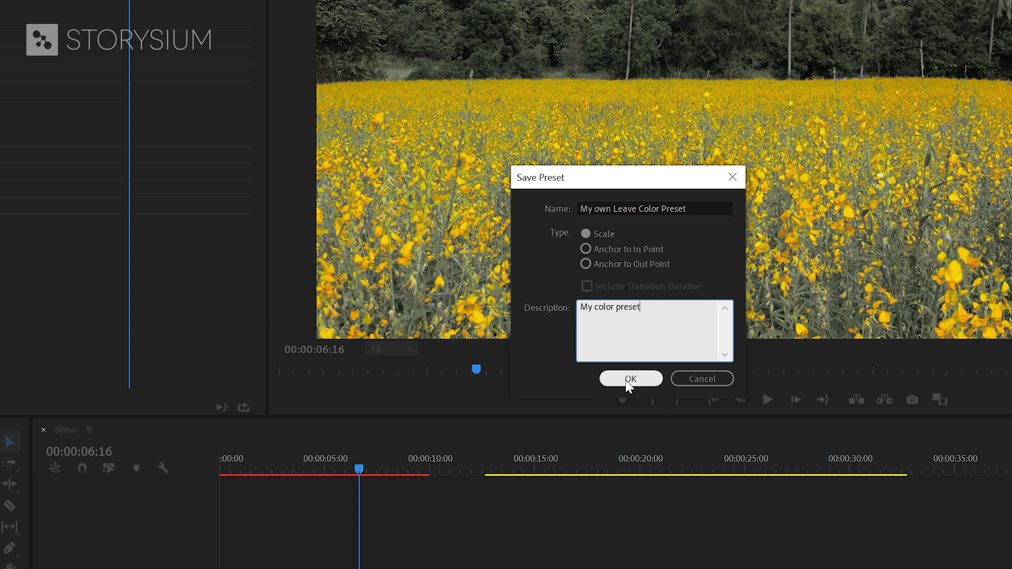
Save the preset and apply My own Leave Color Preset to the second flowers clip.
{"action": "left_click", "coordinate": [626, 380]}
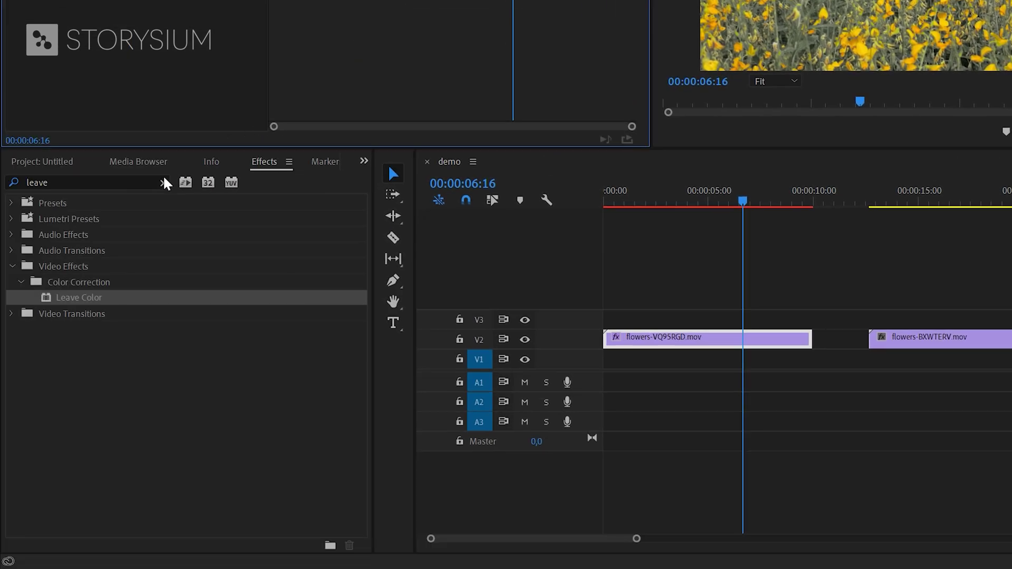
{"action": "left_click", "coordinate": [12, 203]}
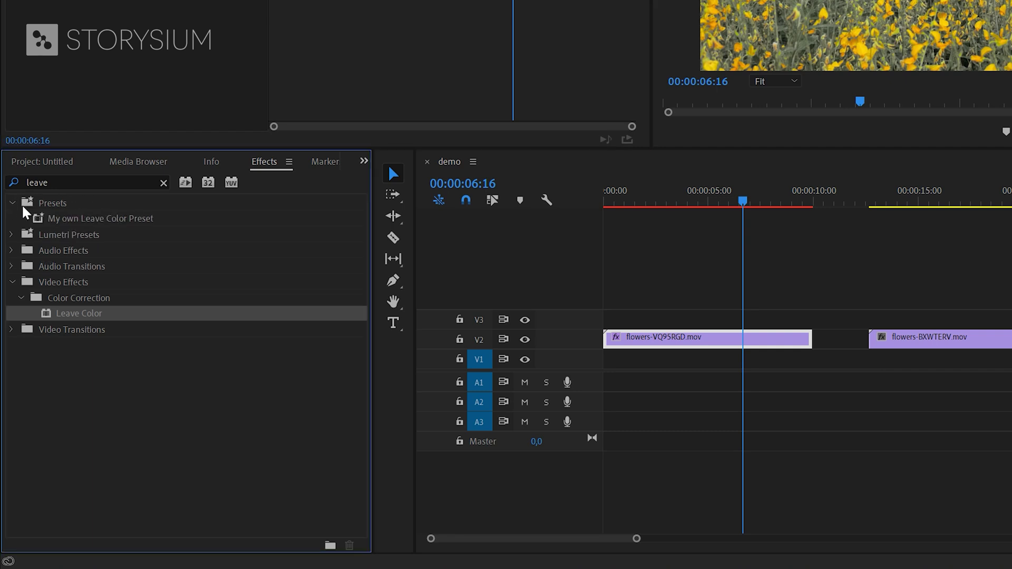
{"action": "left_click", "coordinate": [104, 222]}
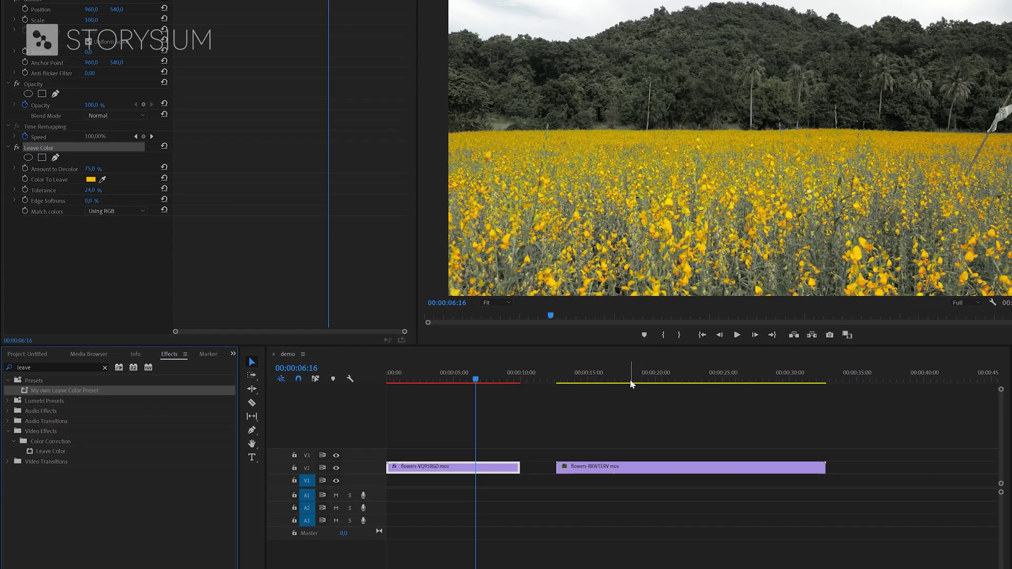
{"action": "left_click", "coordinate": [984, 199]}
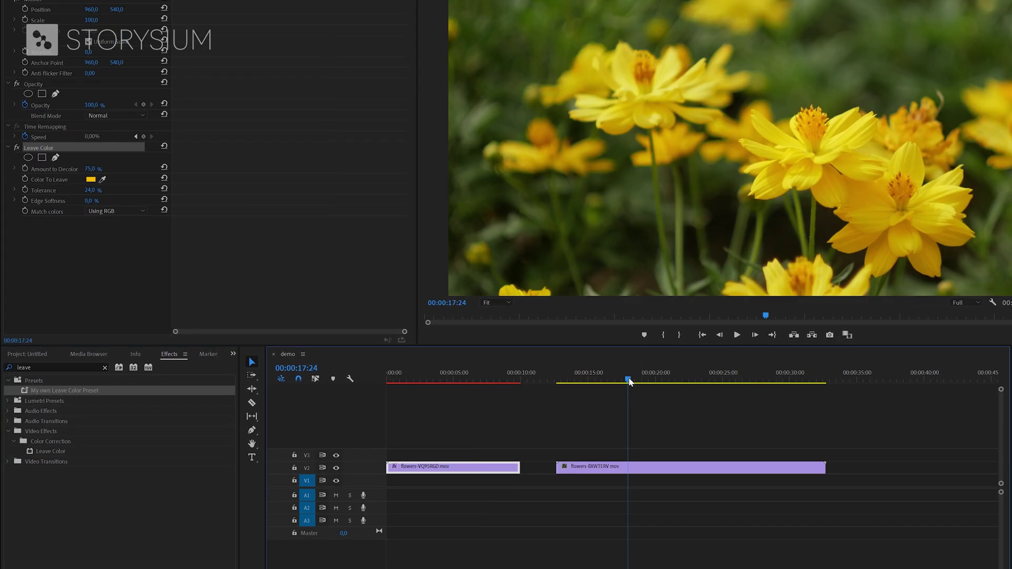
{"action": "left_click_drag", "start_coordinate": [90, 393], "coordinate": [627, 468]}
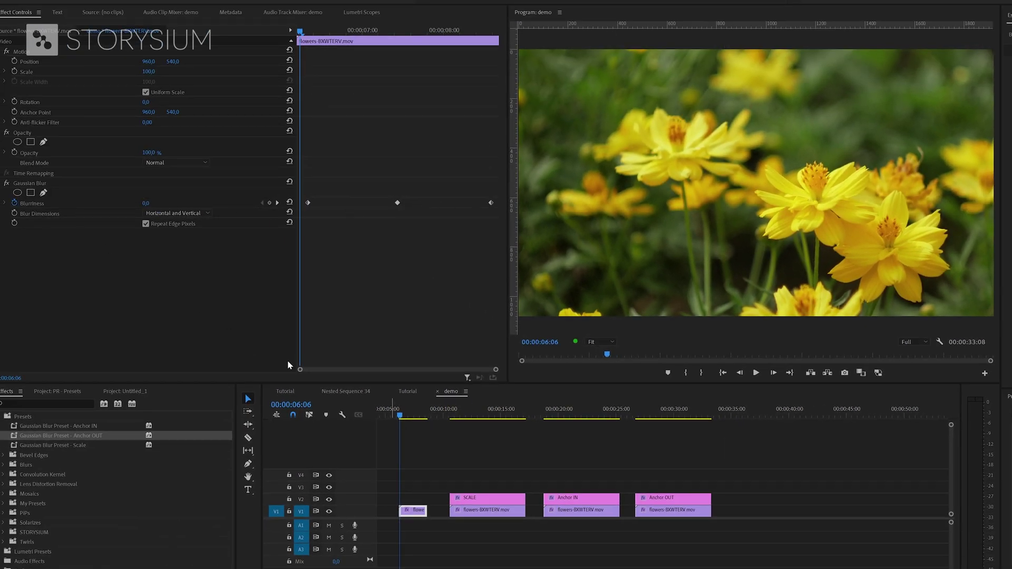
Scrub the demo sequence's first clip to preview its keyframed Gaussian Blur.
{"action": "mouse_move", "coordinate": [400, 419]}
{"action": "left_mouse_down"}
{"action": "mouse_move", "coordinate": [431, 420]}
{"action": "mouse_move", "coordinate": [402, 423]}
{"action": "left_mouse_up"}
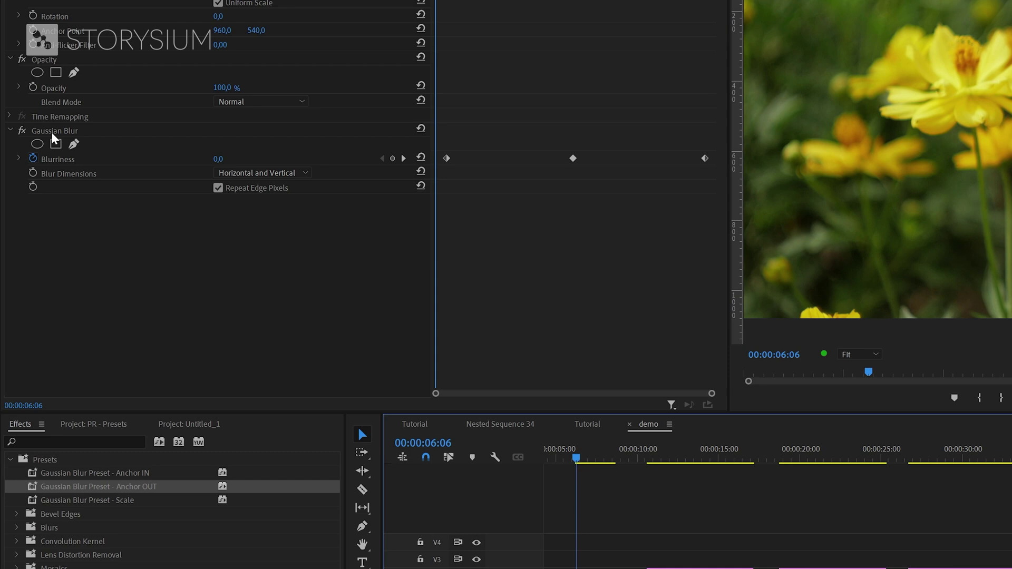
{"action": "right_click", "coordinate": [52, 132]}
{"action": "left_click", "coordinate": [87, 161]}
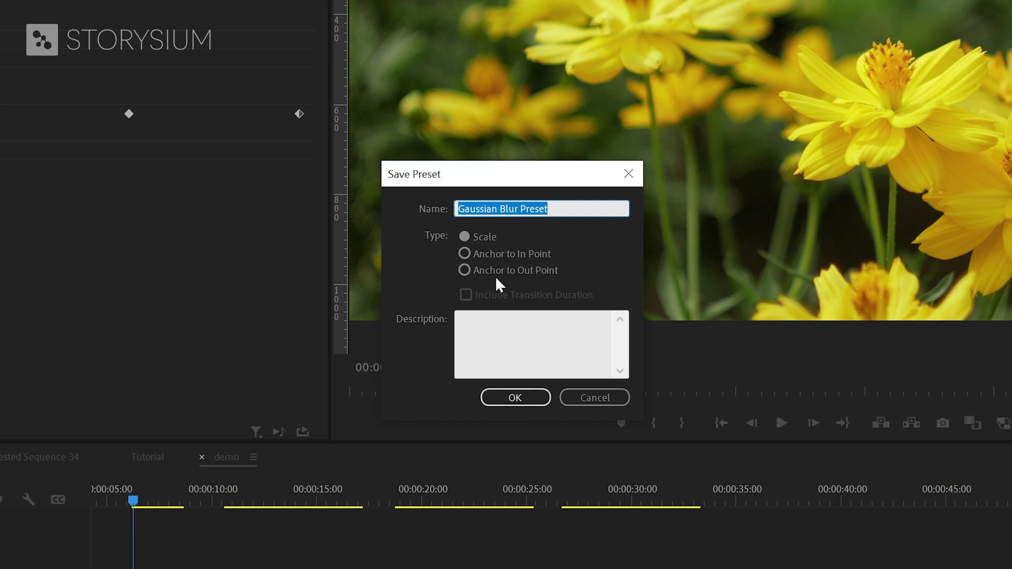
{"action": "left_click", "coordinate": [574, 390]}
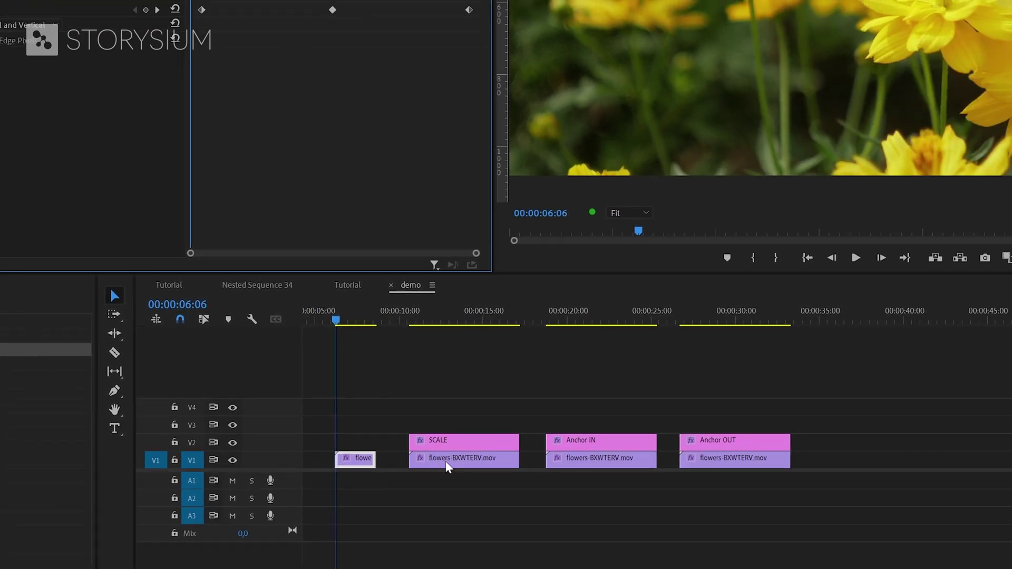
{"action": "left_click", "coordinate": [410, 317]}
{"action": "key", "text": "space"}
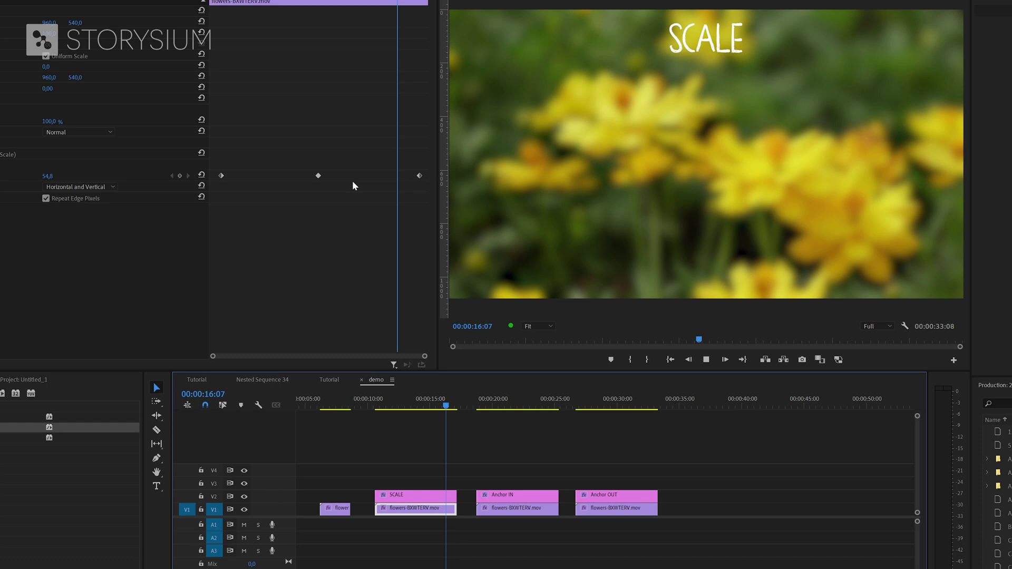
{"action": "key", "text": "space"}
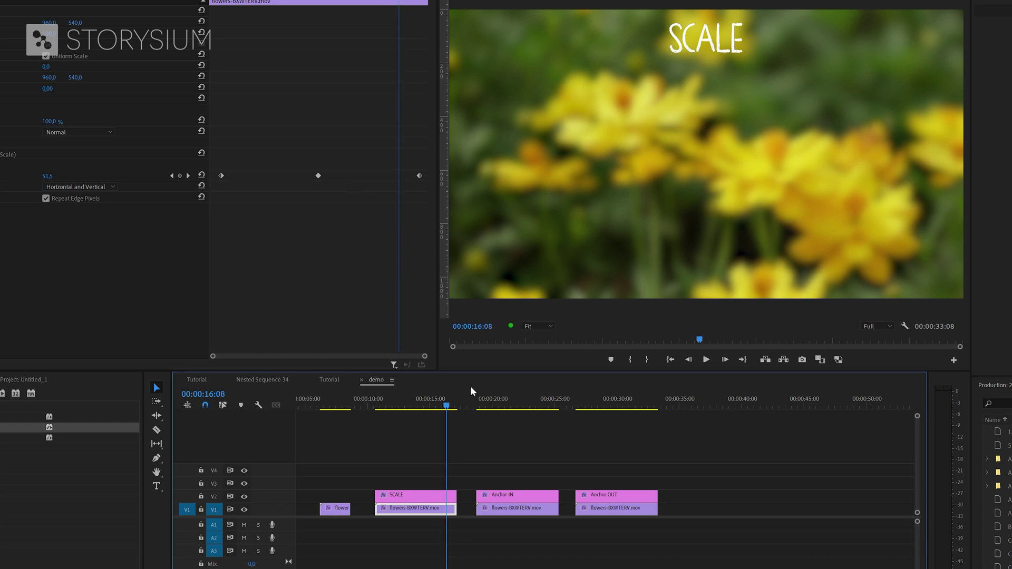
{"action": "left_click", "coordinate": [517, 406]}
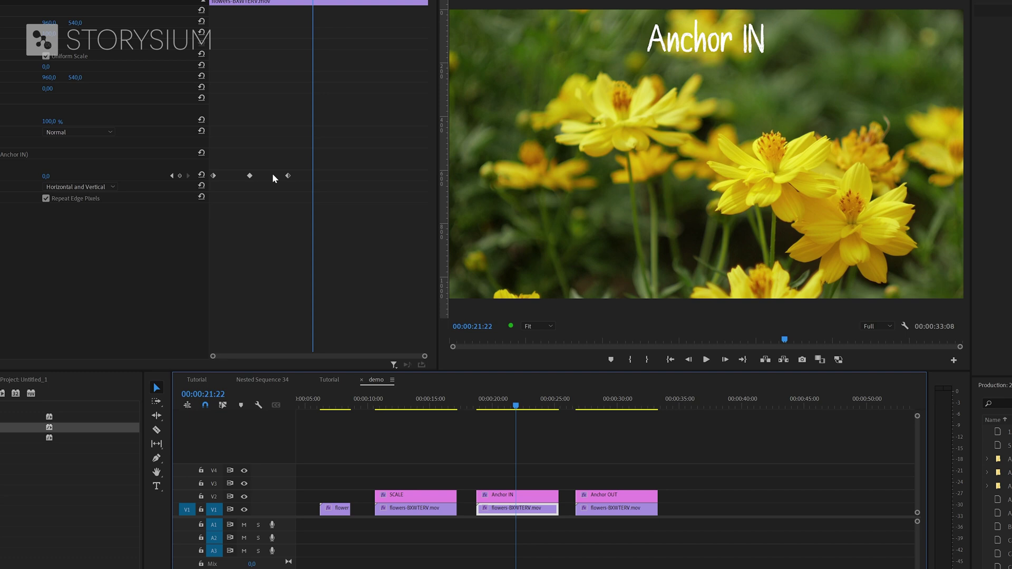
{"action": "left_click", "coordinate": [482, 408]}
{"action": "key", "text": "space"}
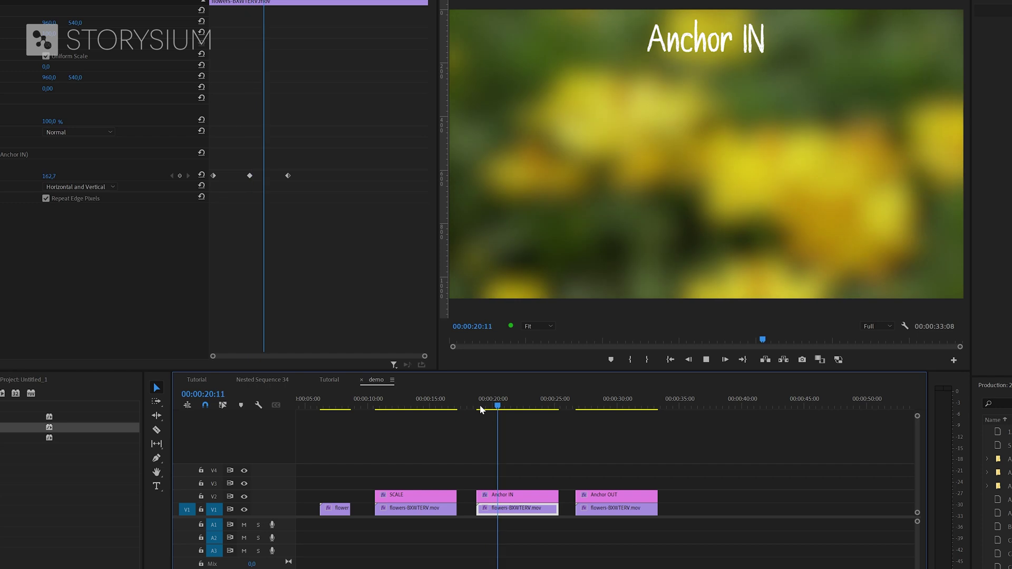
{"action": "key", "text": "space"}
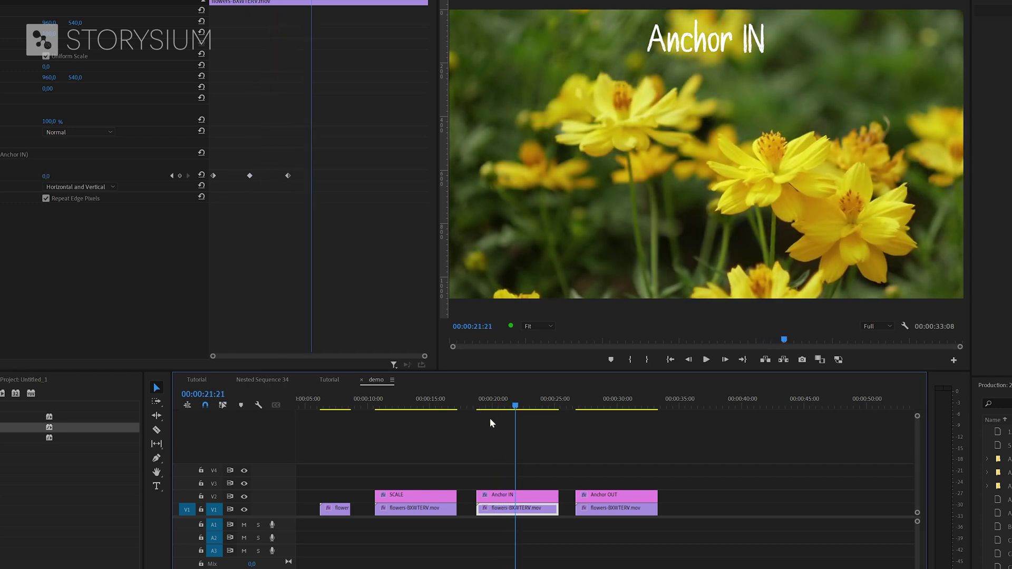
{"action": "left_click", "coordinate": [606, 507]}
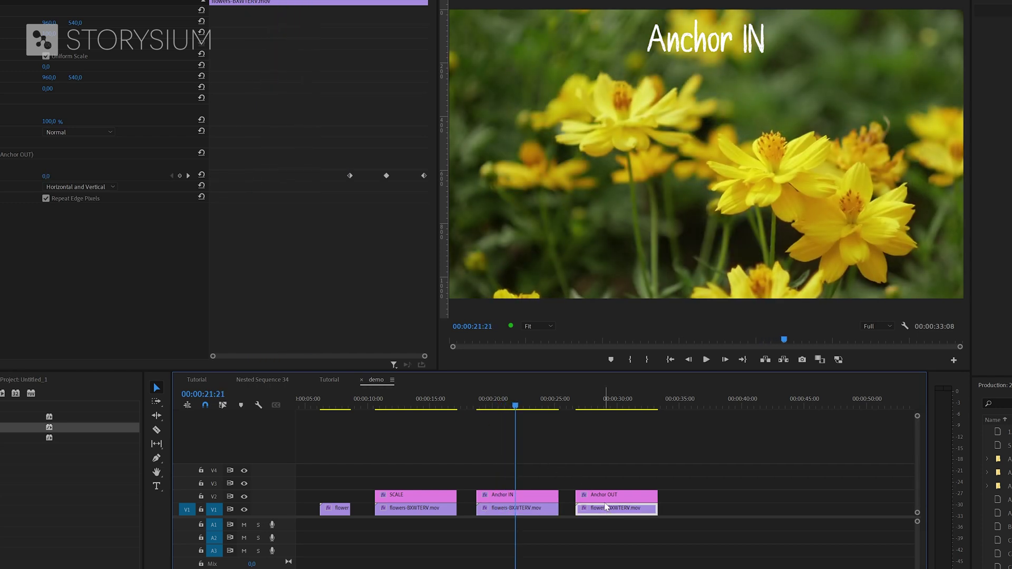
{"action": "left_click", "coordinate": [627, 395]}
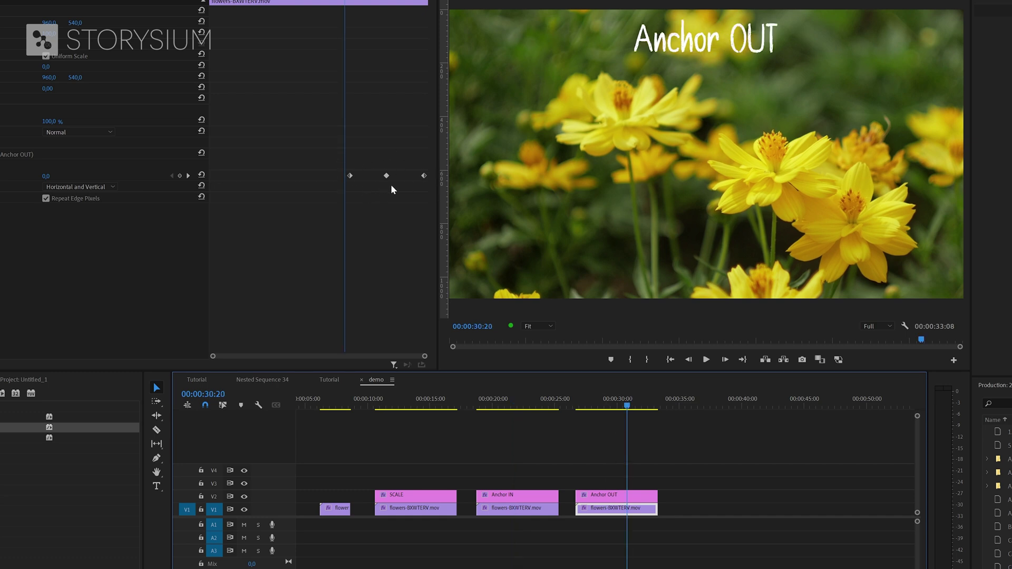
{"action": "key", "text": "space"}
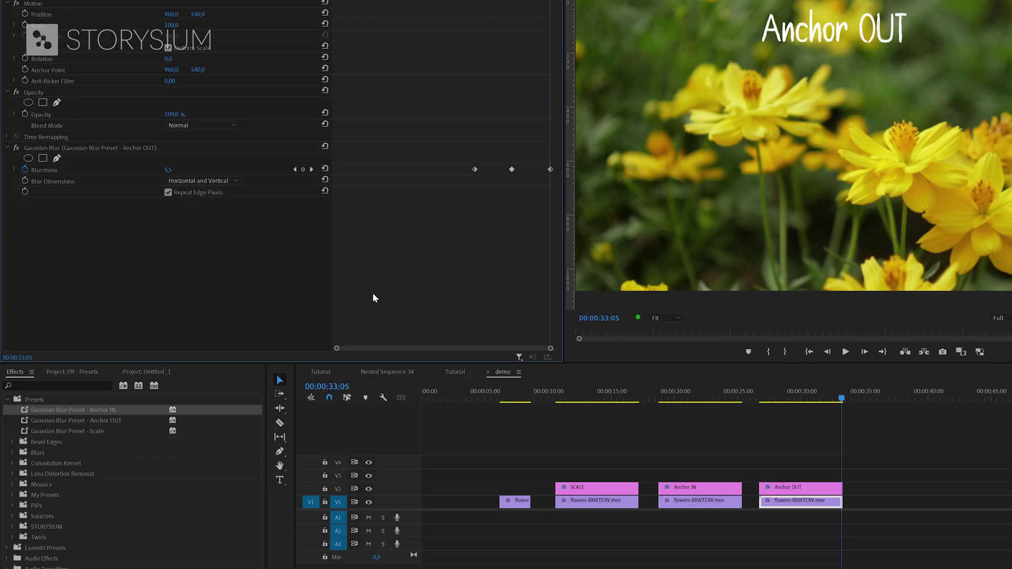
Stack the Anchor IN and Scale presets onto the Anchor OUT clip and preview 00:00:29:12.
{"action": "left_click_drag", "start_coordinate": [80, 409], "coordinate": [787, 506]}
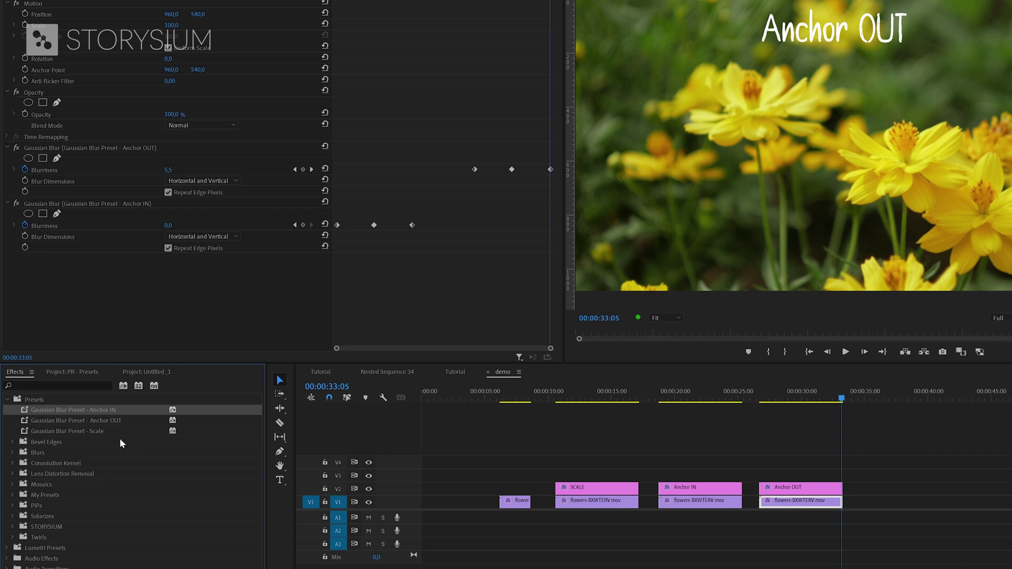
{"action": "left_click_drag", "start_coordinate": [107, 433], "coordinate": [783, 504]}
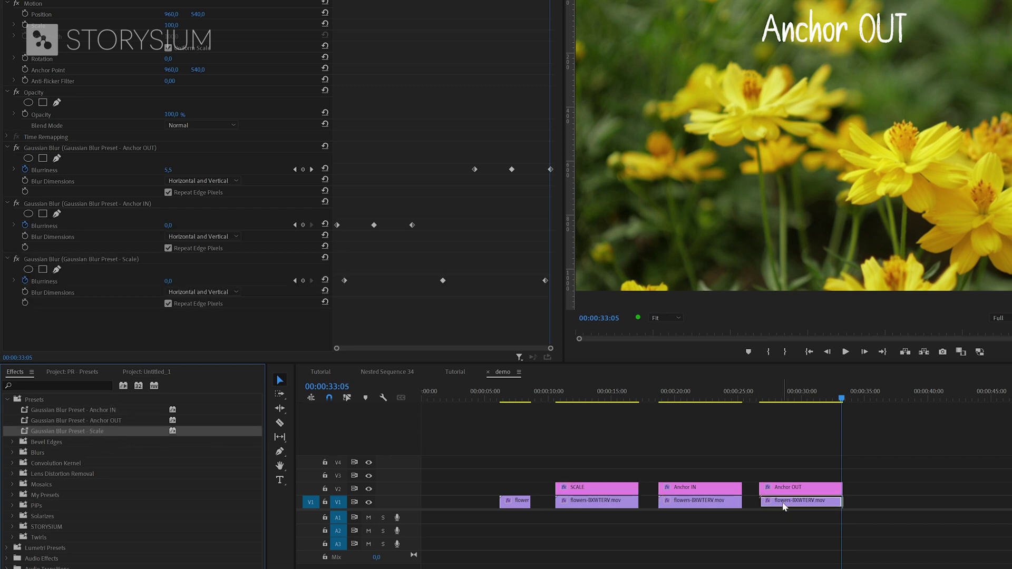
{"action": "left_click", "coordinate": [796, 393]}
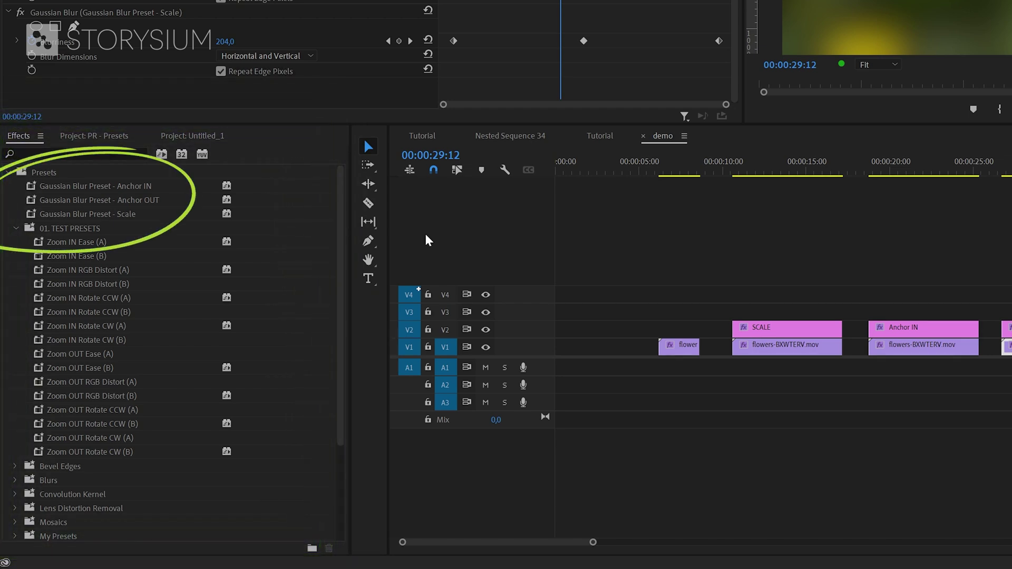
Delete the Gaussian Blur Preset - Anchor IN and Anchor OUT presets.
{"action": "left_click", "coordinate": [140, 191]}
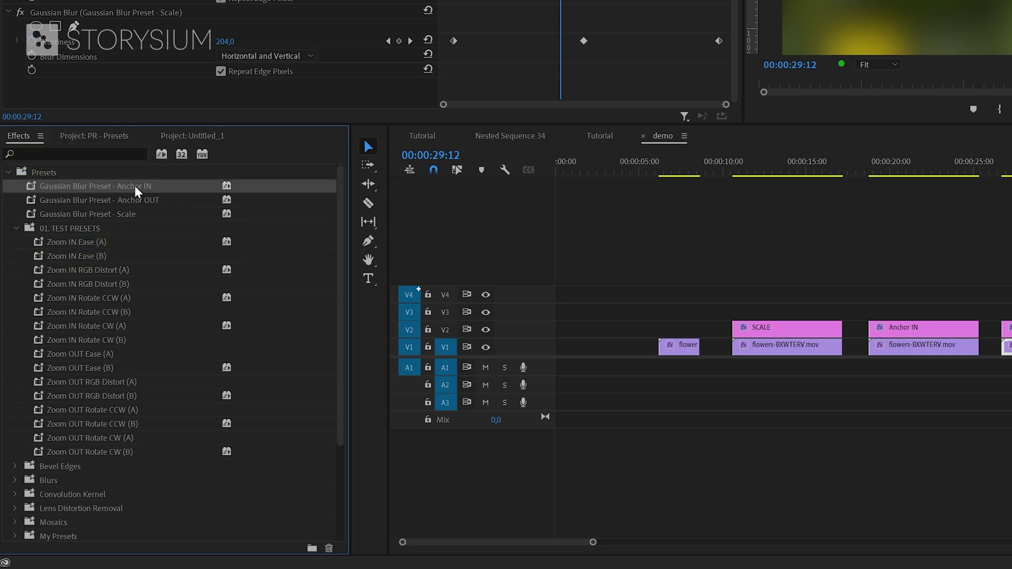
{"action": "right_click", "coordinate": [140, 191]}
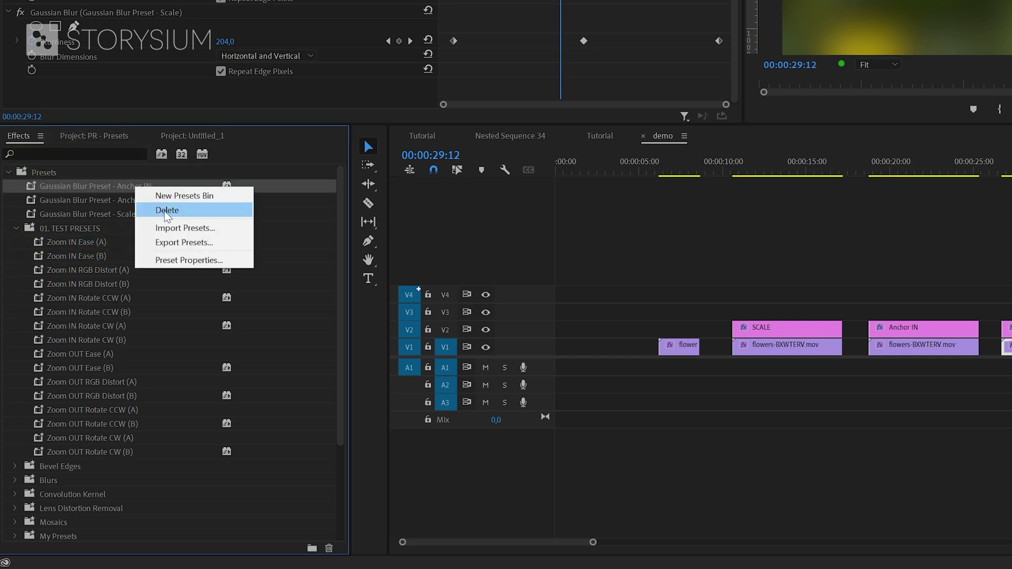
{"action": "left_click", "coordinate": [162, 213]}
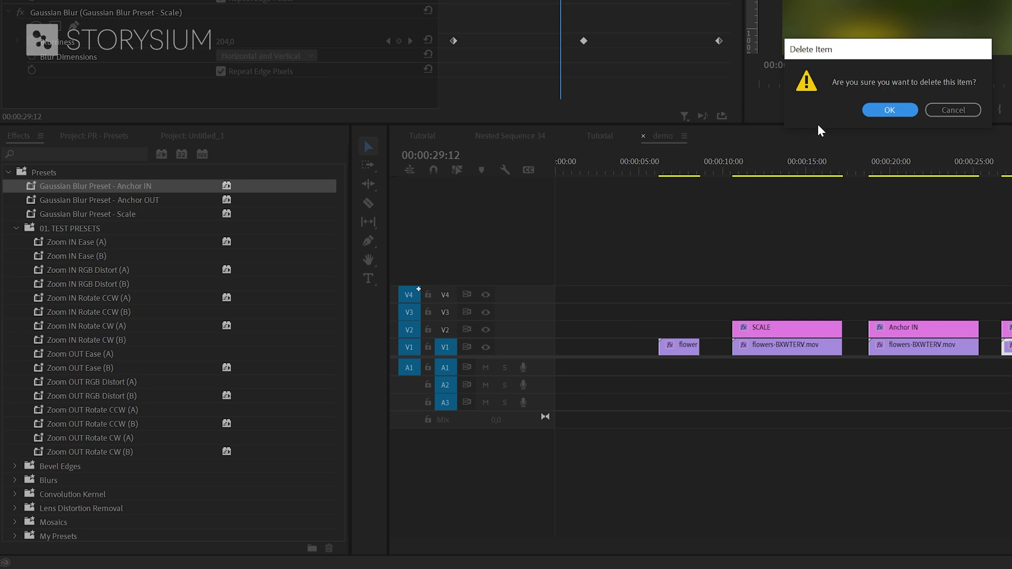
{"action": "left_click", "coordinate": [871, 109]}
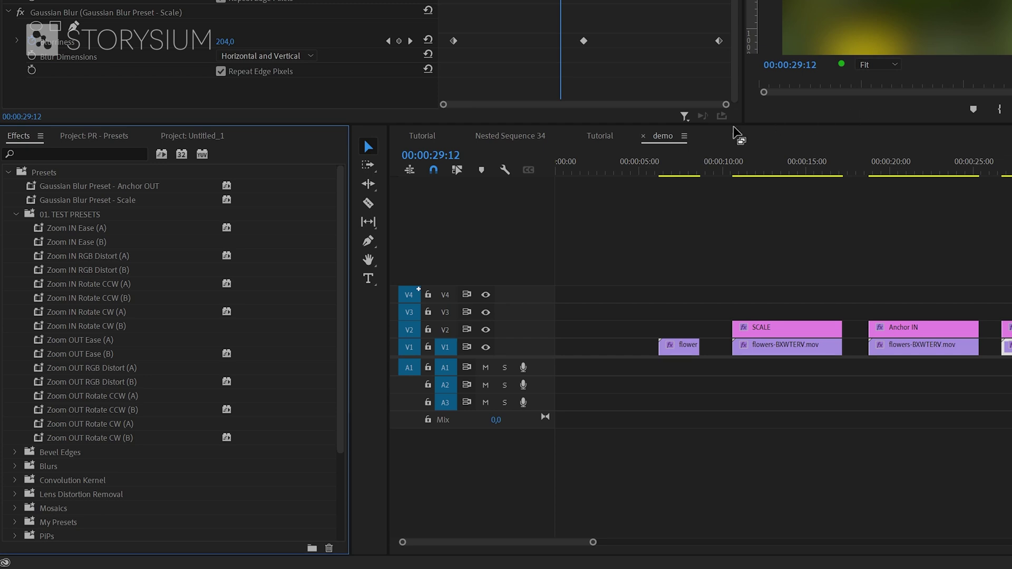
{"action": "left_click", "coordinate": [156, 185]}
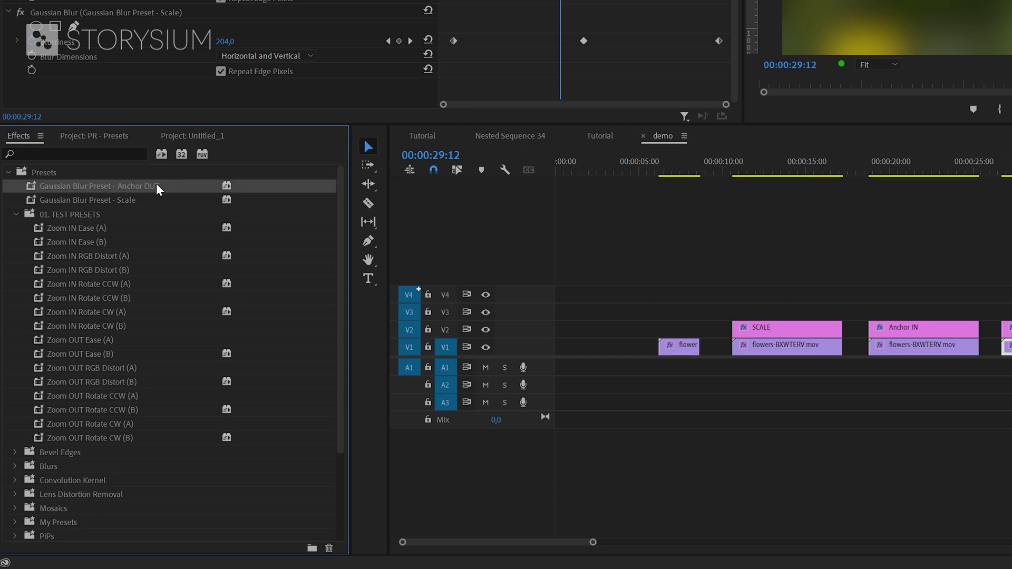
{"action": "key", "text": "Delete"}
{"action": "left_click", "coordinate": [883, 109]}
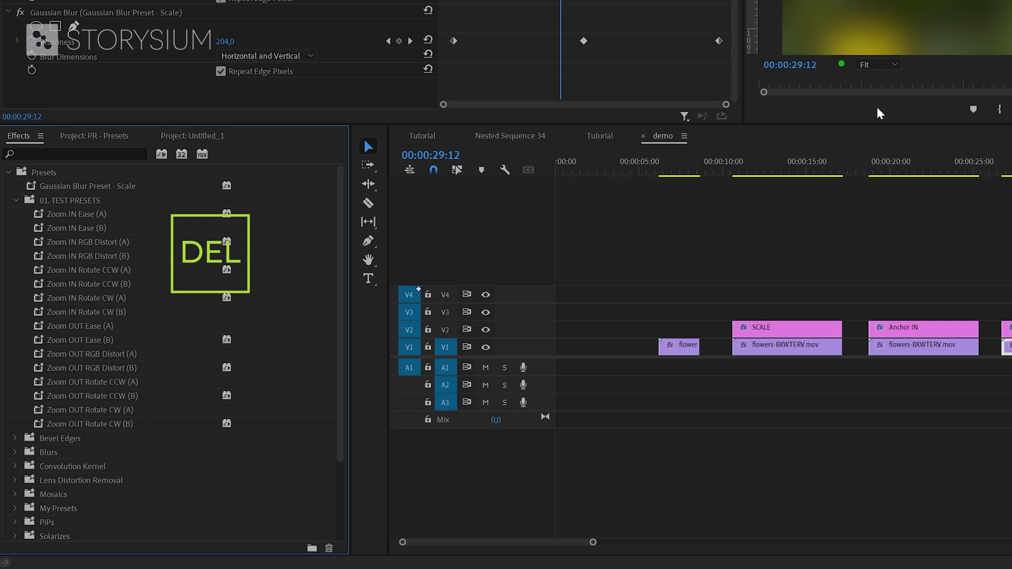
Delete the 01. TEST PRESETS folder from Presets.
{"action": "left_click", "coordinate": [78, 204]}
{"action": "right_click", "coordinate": [78, 204]}
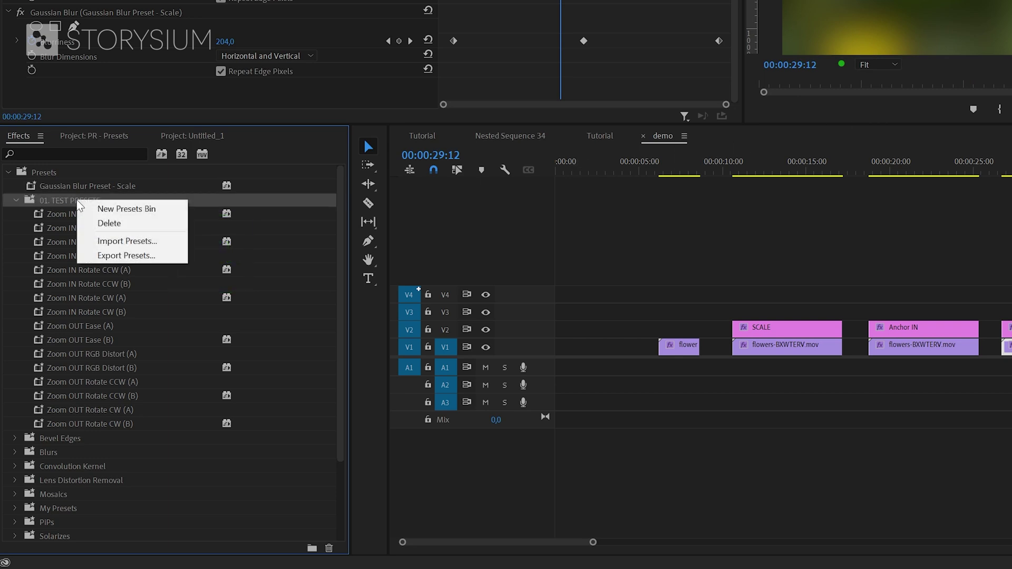
{"action": "left_click", "coordinate": [99, 225]}
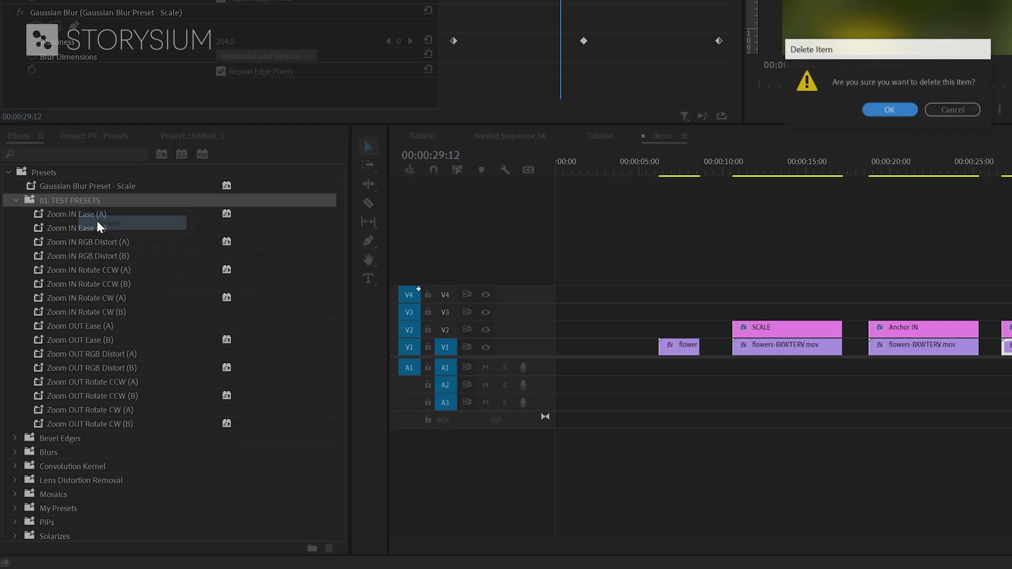
{"action": "left_click", "coordinate": [880, 109]}
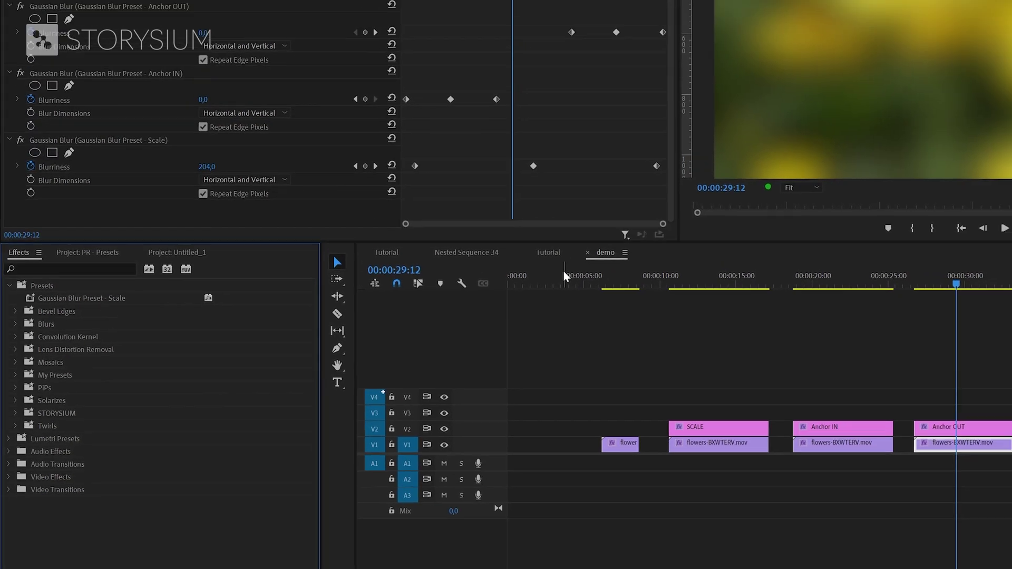
Remove the Anchor OUT and Anchor IN blurs from the Anchor OUT clip, keeping Scale.
{"action": "left_click", "coordinate": [953, 447]}
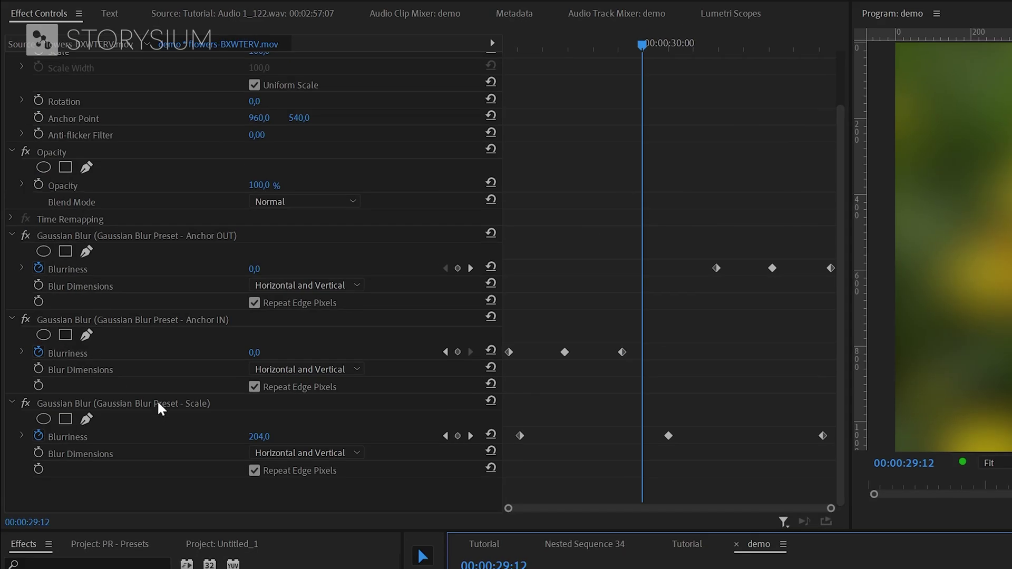
{"action": "left_click", "coordinate": [114, 237]}
{"action": "key", "text": "Delete"}
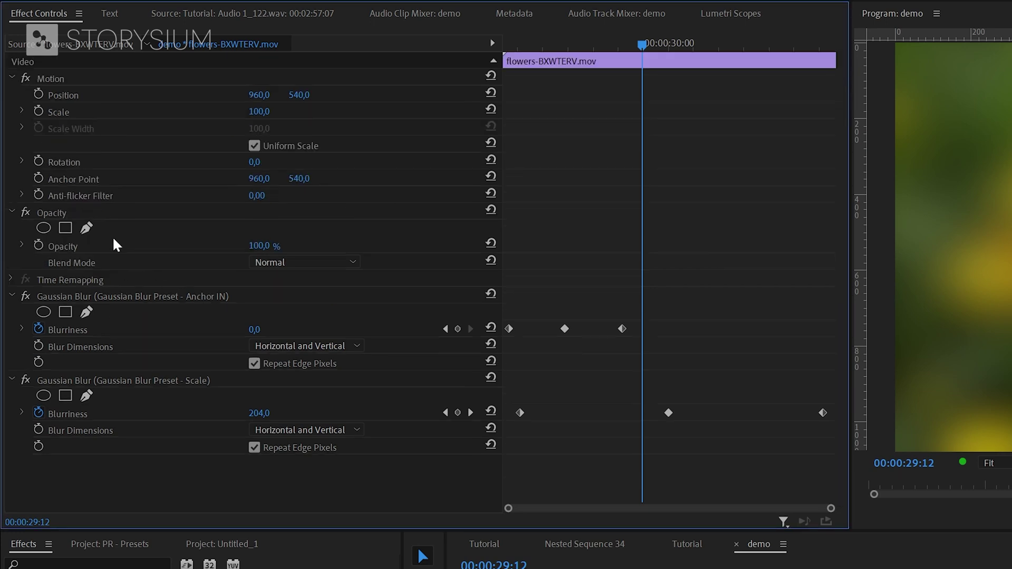
{"action": "left_click", "coordinate": [116, 295]}
{"action": "right_click", "coordinate": [117, 296]}
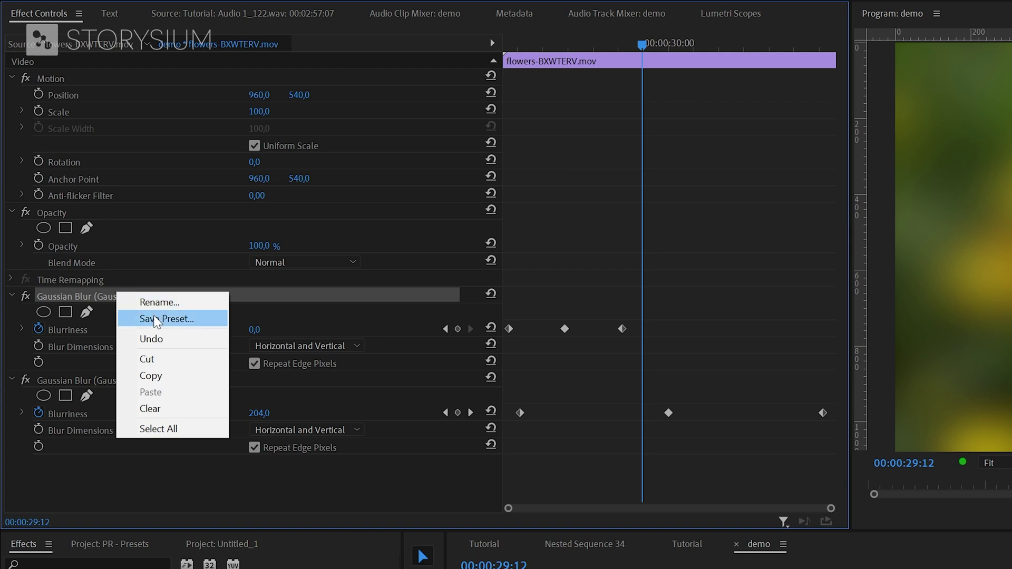
{"action": "left_click", "coordinate": [152, 409]}
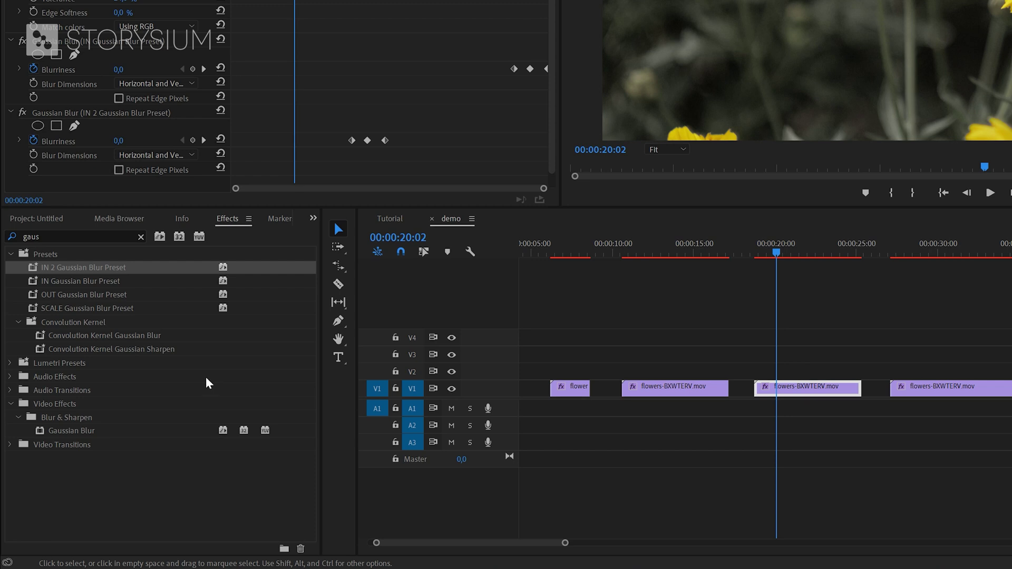
Export the IN 2 Gaussian Blur Preset as 'My Preset' into the temp folder.
{"action": "right_click", "coordinate": [74, 267]}
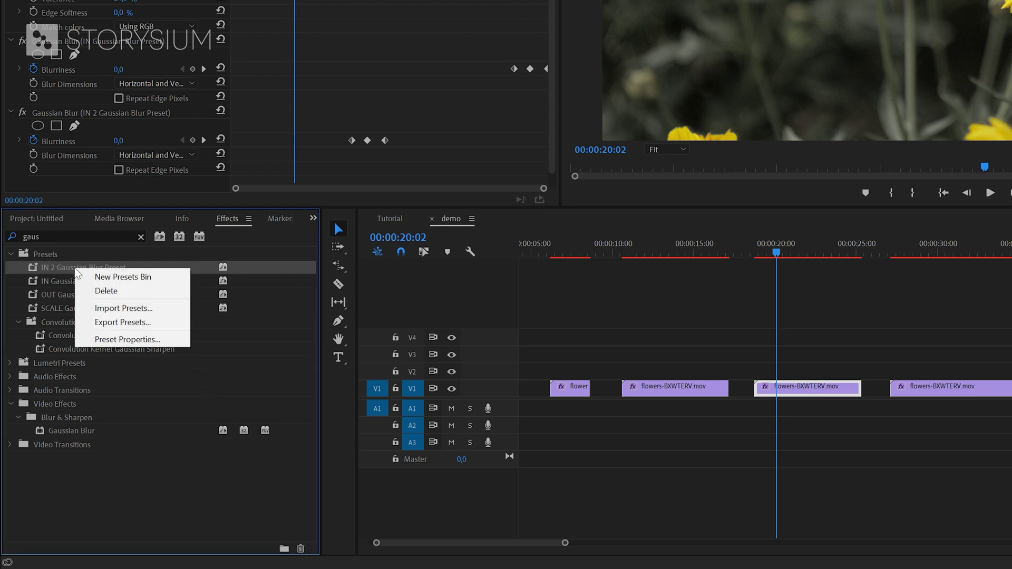
{"action": "left_click", "coordinate": [134, 322]}
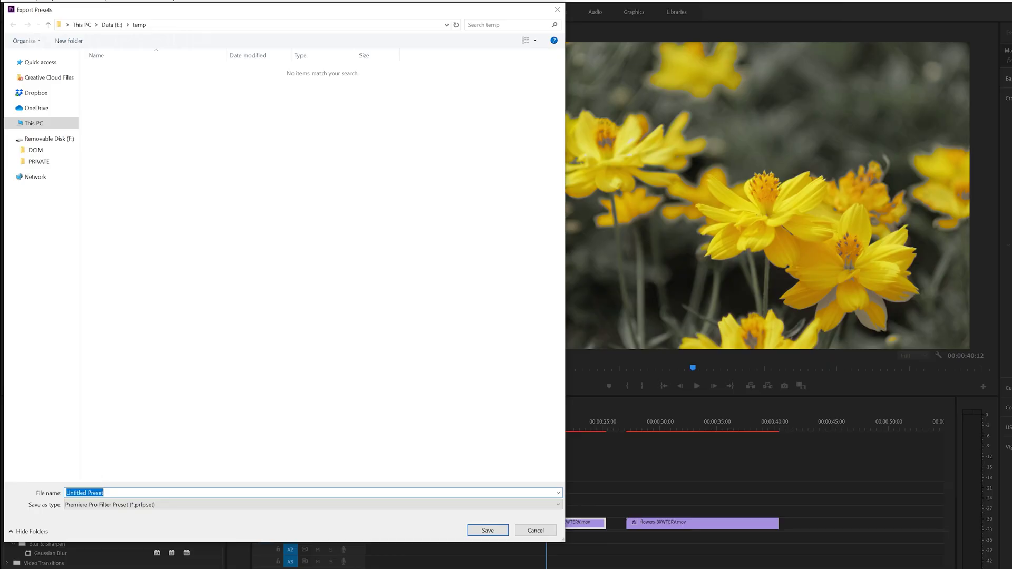
{"action": "type", "text": "My Preset"}
{"action": "left_click", "coordinate": [485, 530]}
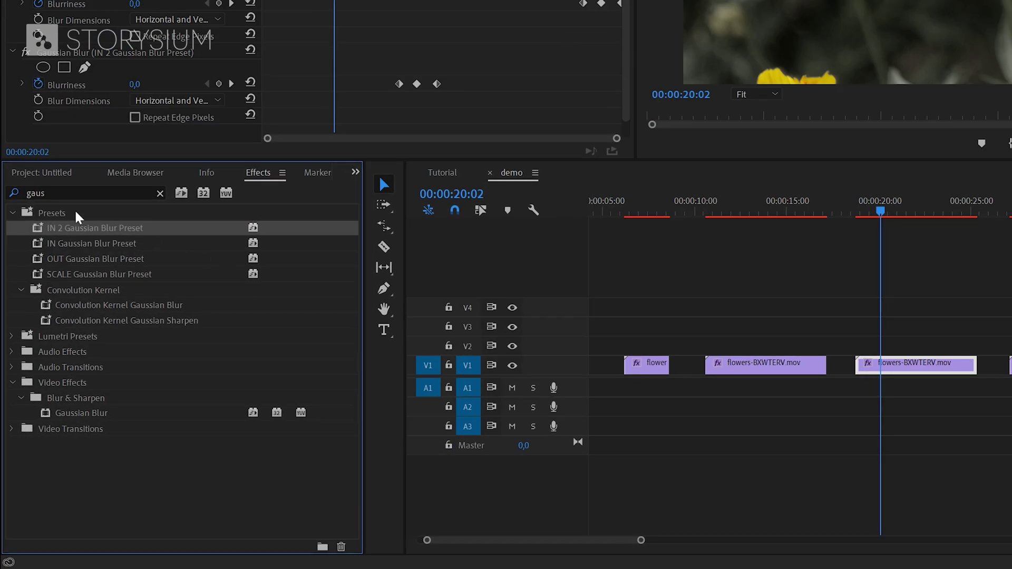
Import My Preset.prfpset into Presets and select the new IN 2 Gaussian Blur Preset_1.
{"action": "right_click", "coordinate": [53, 213]}
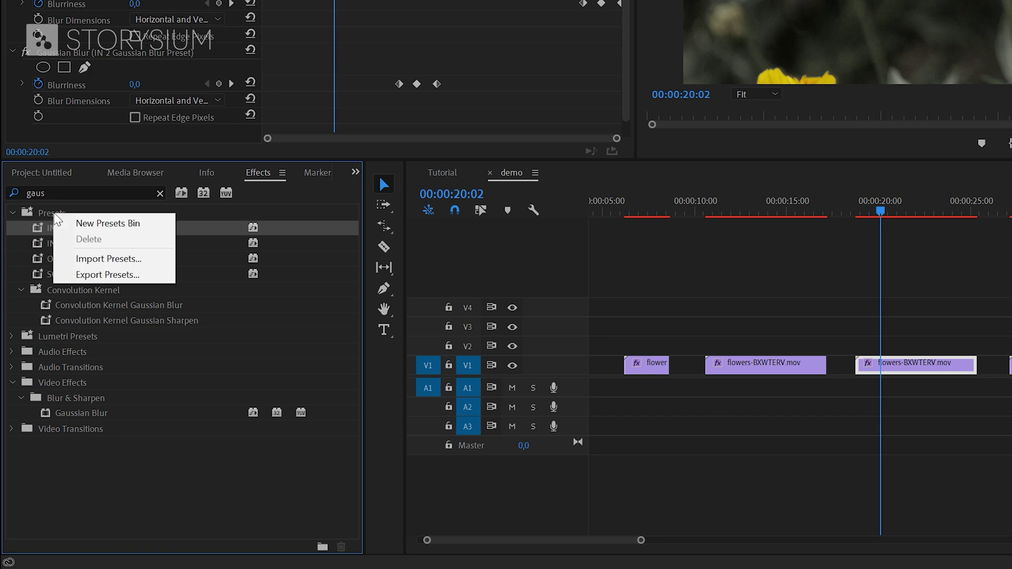
{"action": "left_click", "coordinate": [110, 260]}
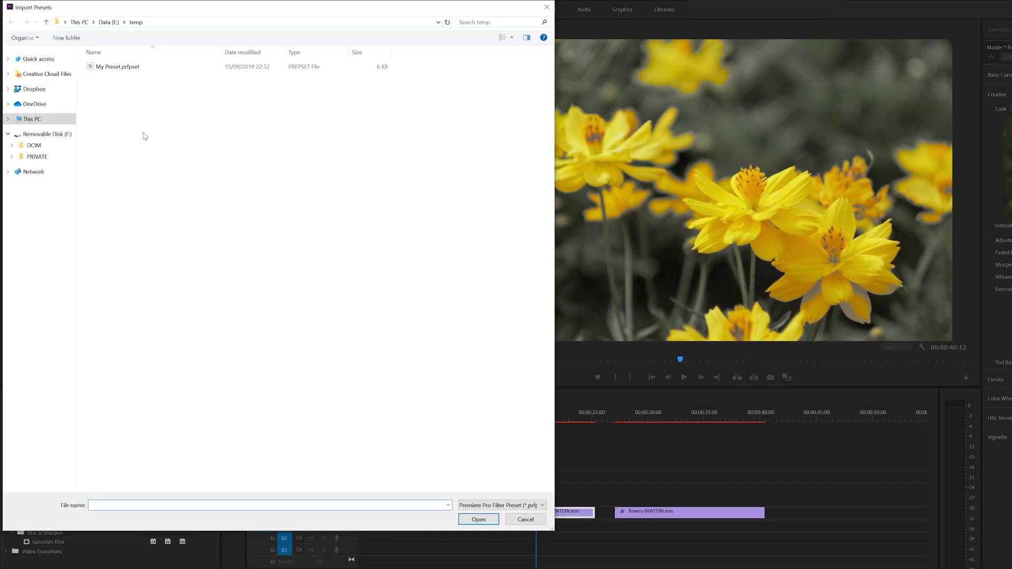
{"action": "left_click", "coordinate": [141, 70]}
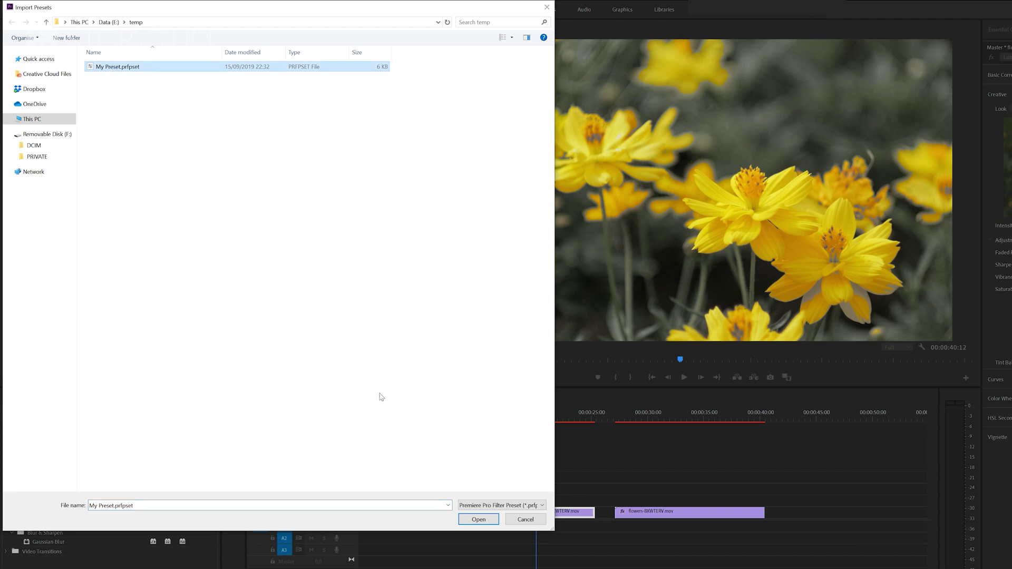
{"action": "left_click", "coordinate": [478, 519]}
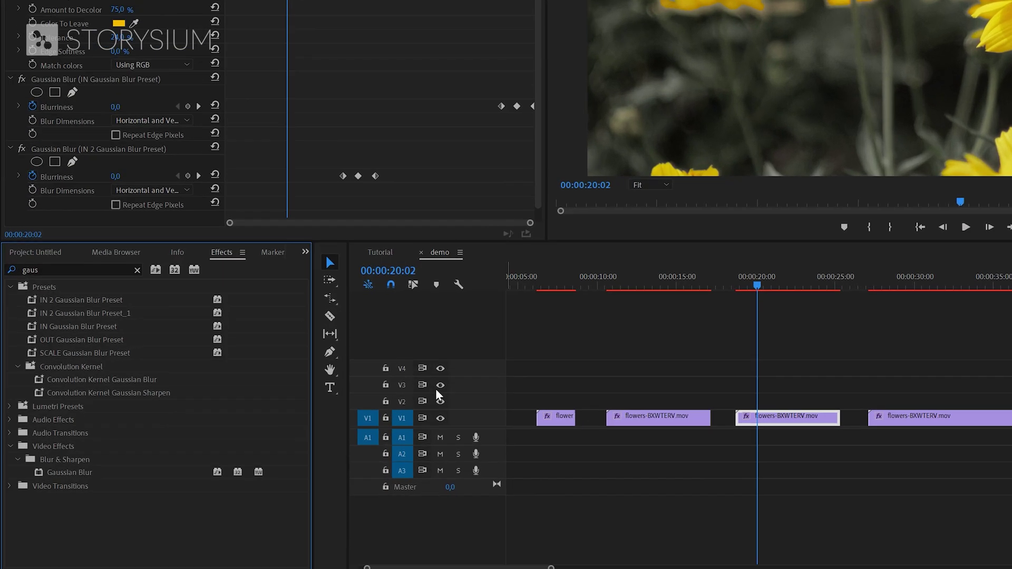
{"action": "left_click", "coordinate": [127, 244]}
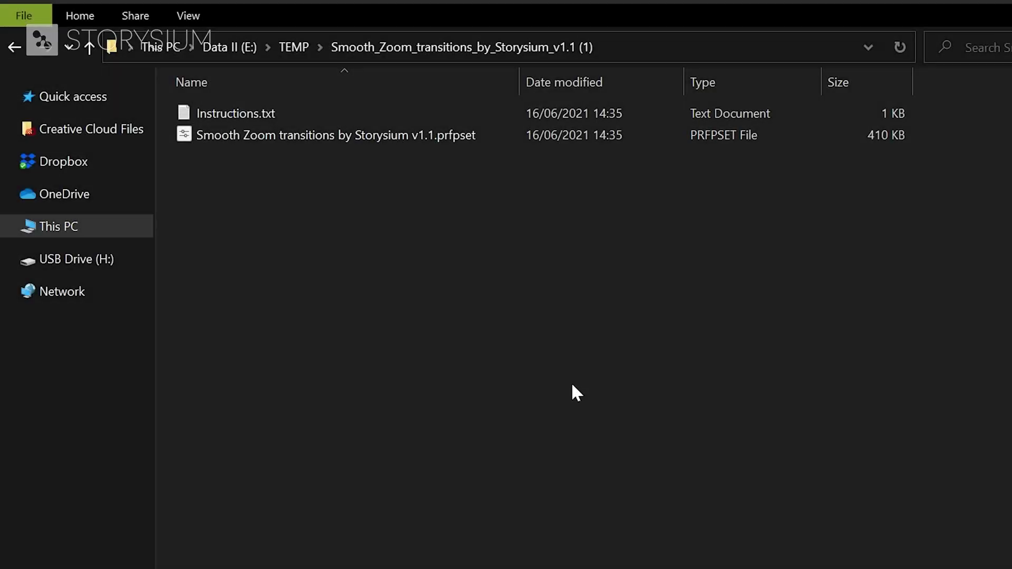
Extract Smooth_Zoom_transitions_by_Storysium_v1.1 (1).zip in TEMP into its suggested same-named folder.
{"action": "left_click", "coordinate": [444, 136]}
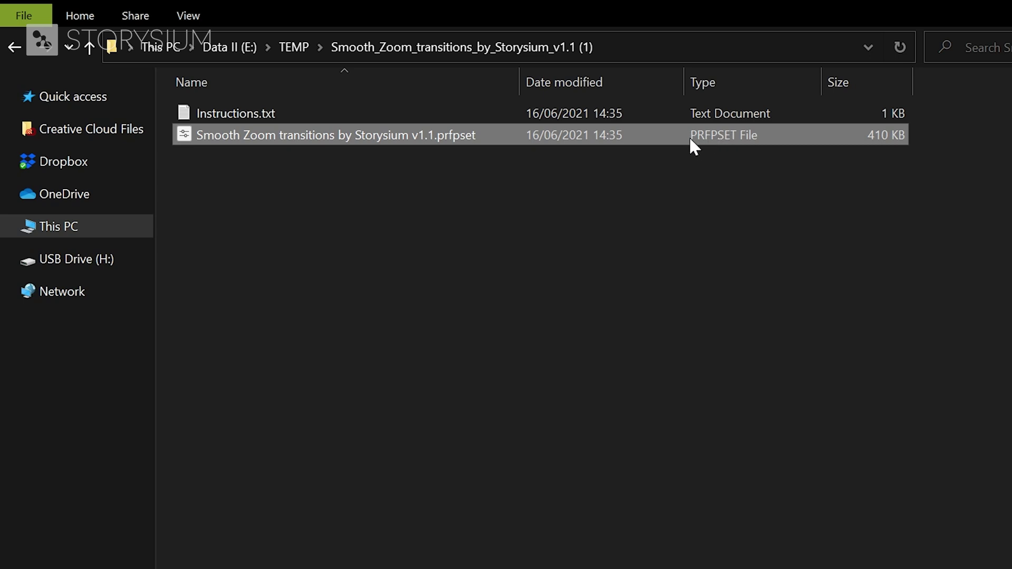
{"action": "key", "text": "alt+Up"}
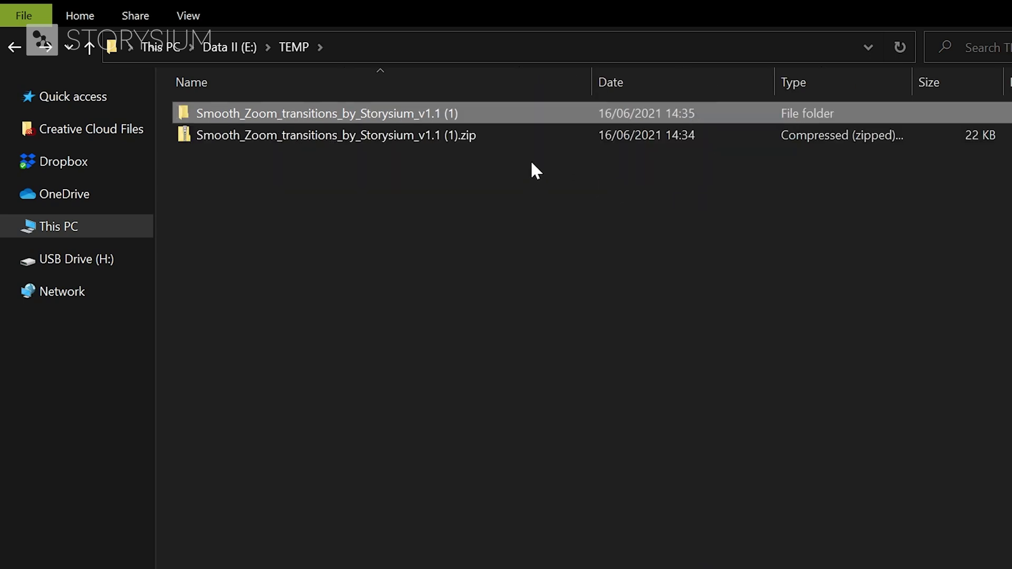
{"action": "left_click", "coordinate": [407, 140]}
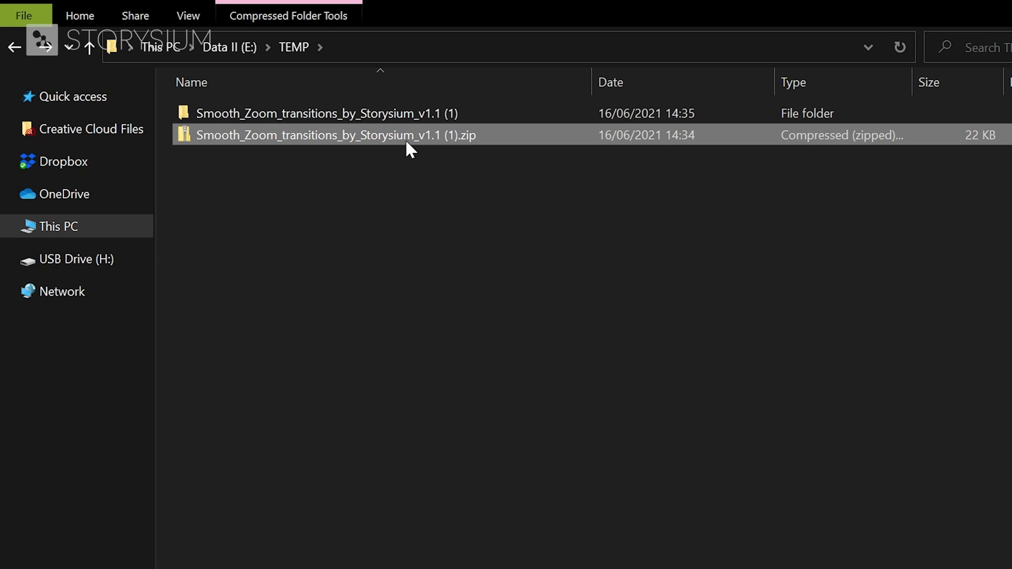
{"action": "right_click", "coordinate": [406, 140]}
{"action": "left_click", "coordinate": [473, 232]}
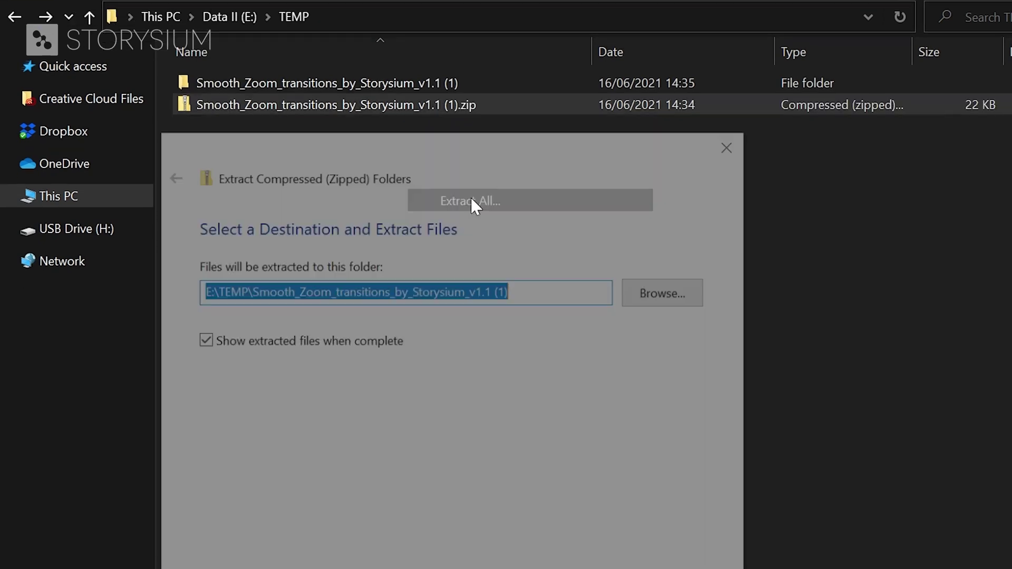
{"action": "left_click", "coordinate": [624, 508]}
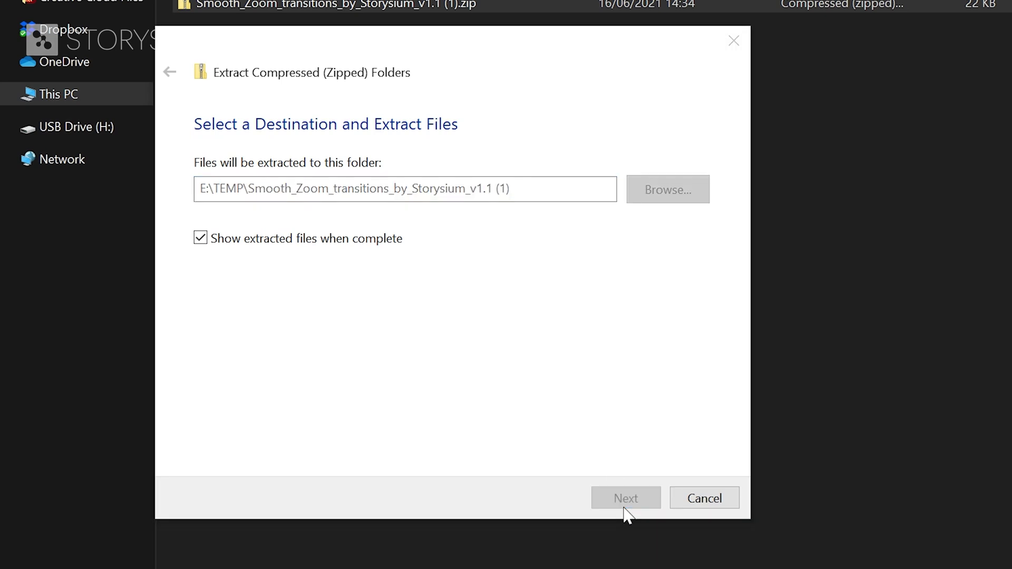